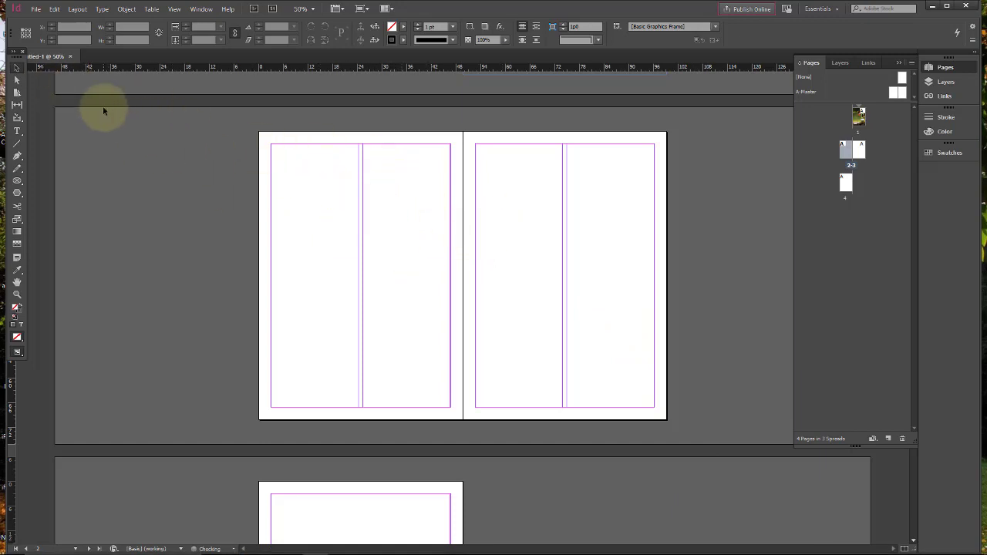
Load six "Captura de Tela" PNG images from the Links folder for placing: 09.01.57, 09.47.43, 09.49.00, 09.50.03, 09.51.50 and 09.53.27.
left_click(35, 9)
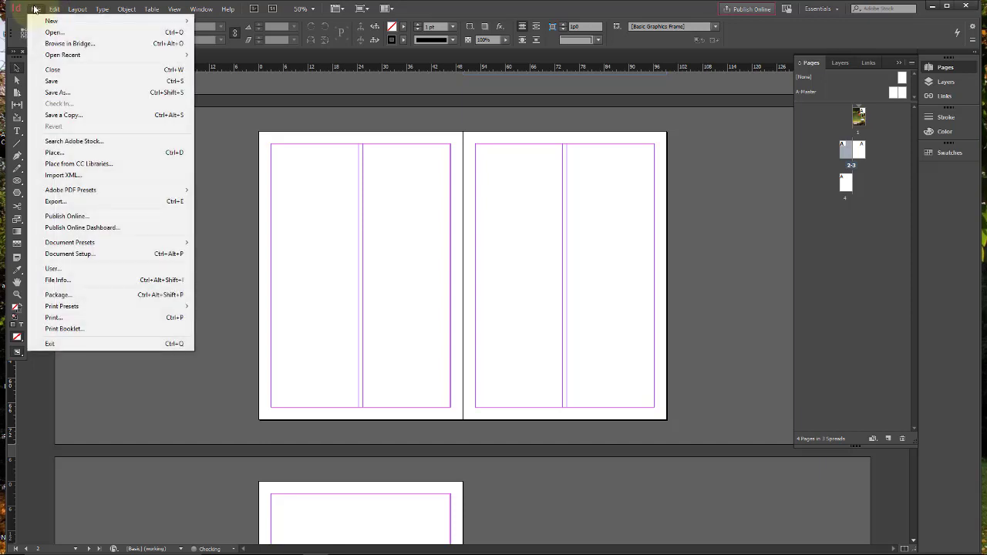
left_click(84, 152)
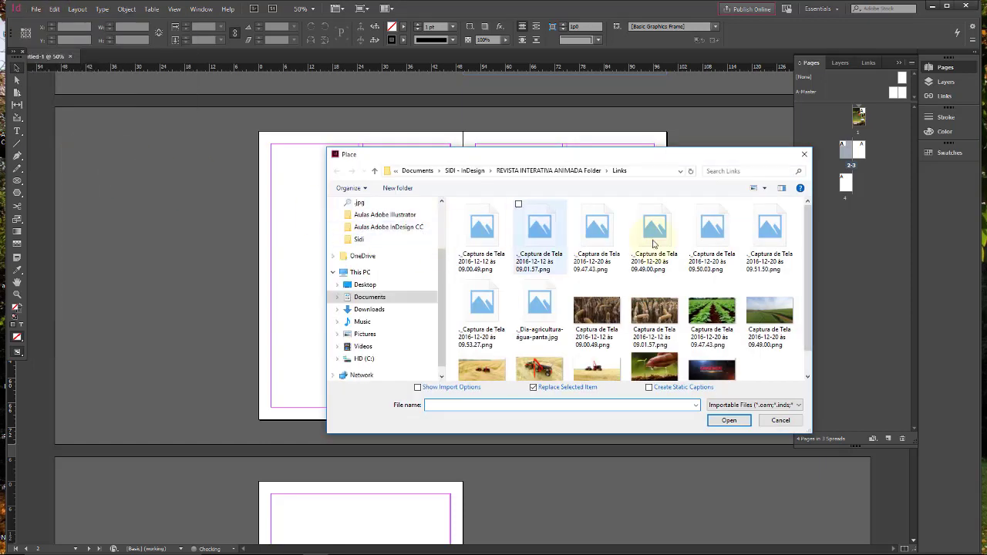
scroll(810, 241, "down", 1)
scroll(810, 238, "down", 1)
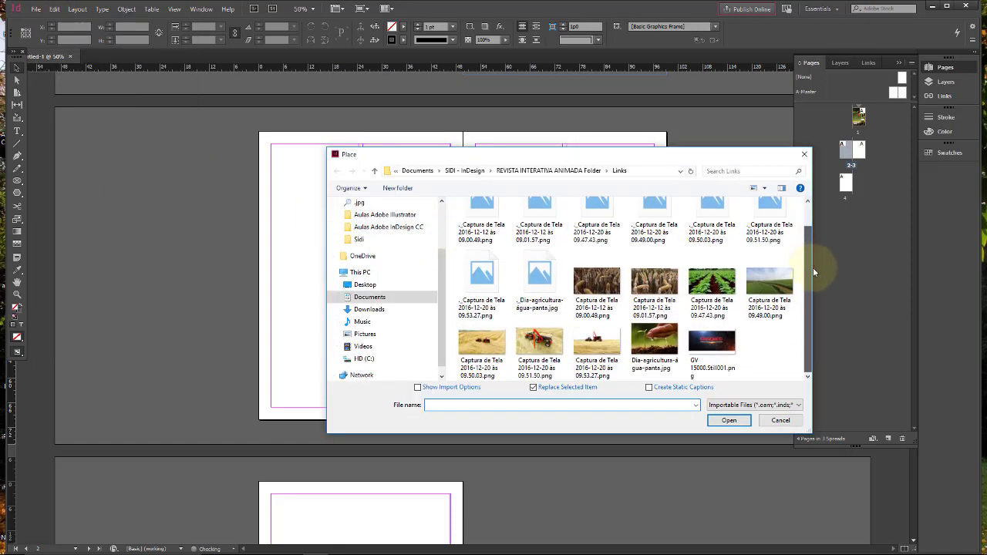
left_click(481, 359)
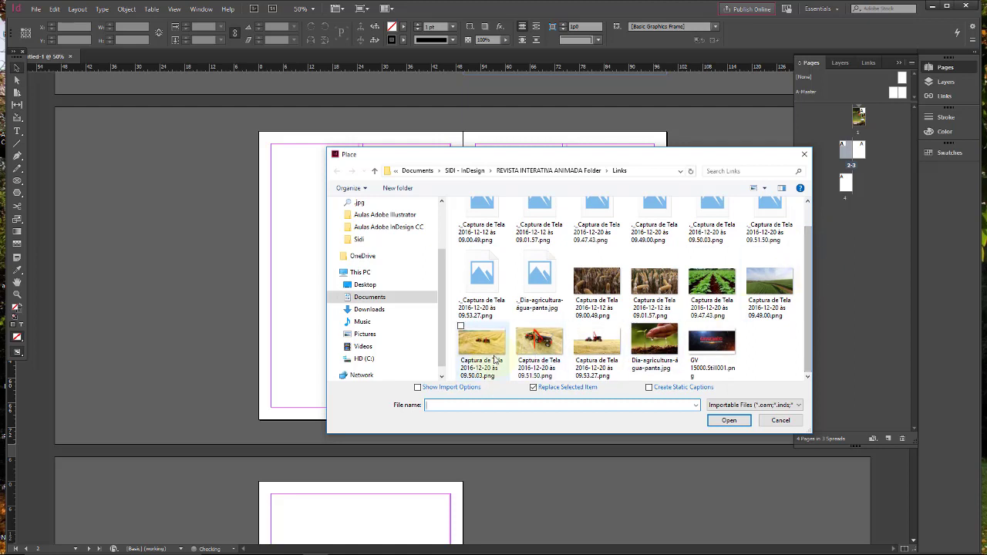
left_click(539, 344, "ctrl")
left_click(605, 345, "ctrl")
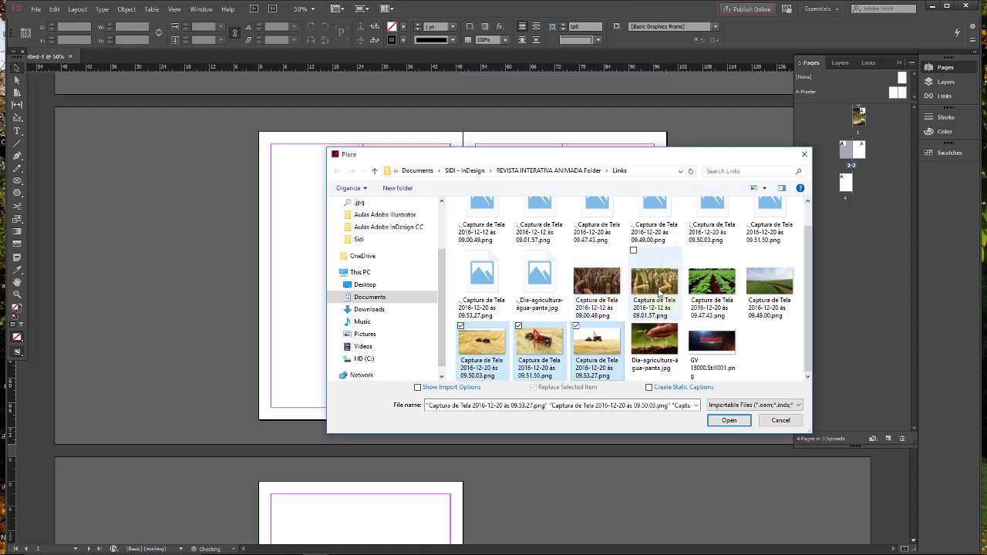
left_click(669, 292, "ctrl")
left_click(711, 285, "ctrl")
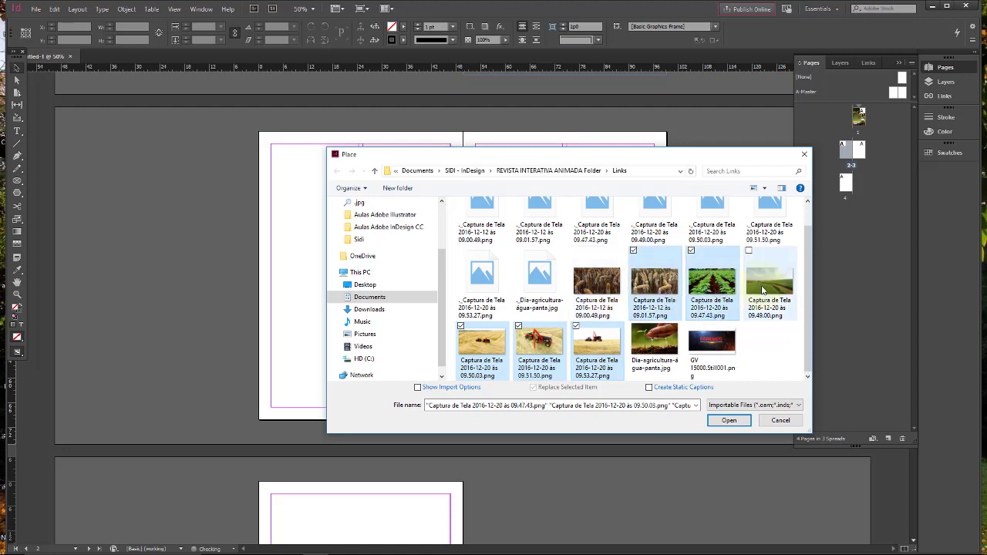
left_click(766, 290, "ctrl")
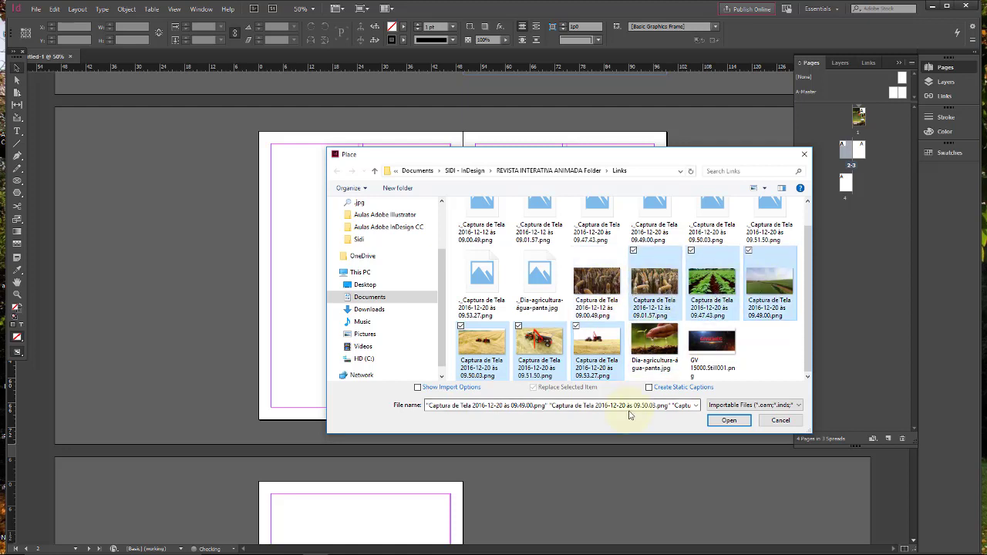
left_click(714, 352, "ctrl")
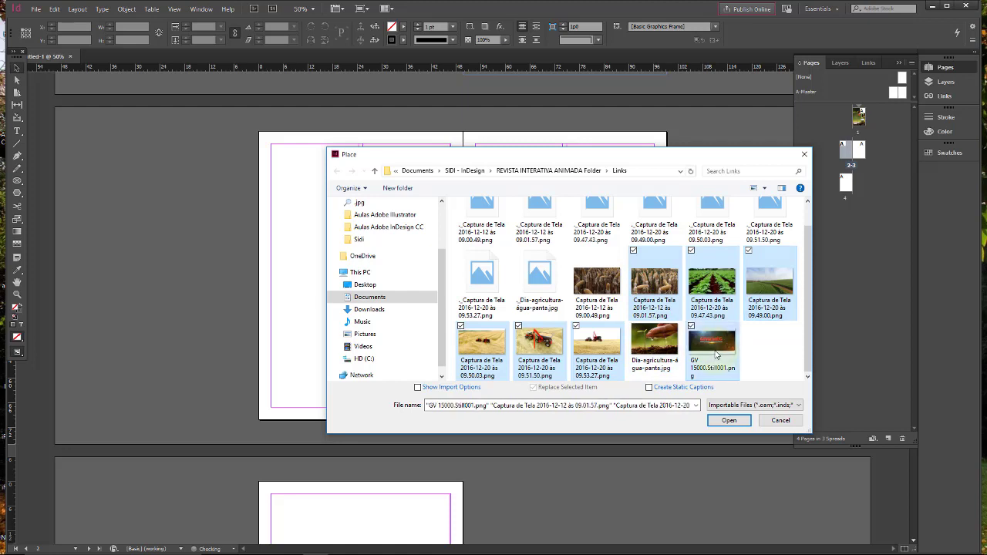
left_click(720, 349, "ctrl")
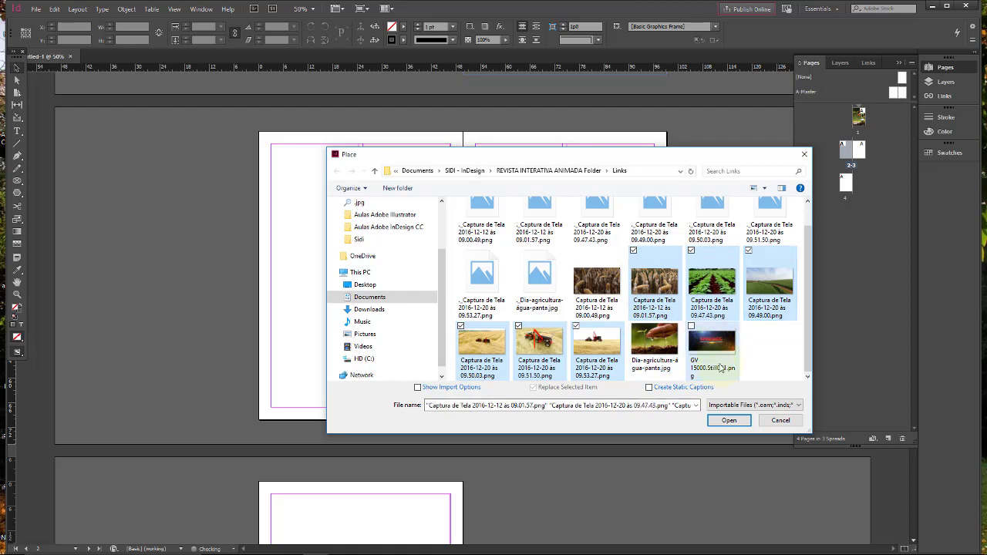
left_click(720, 427)
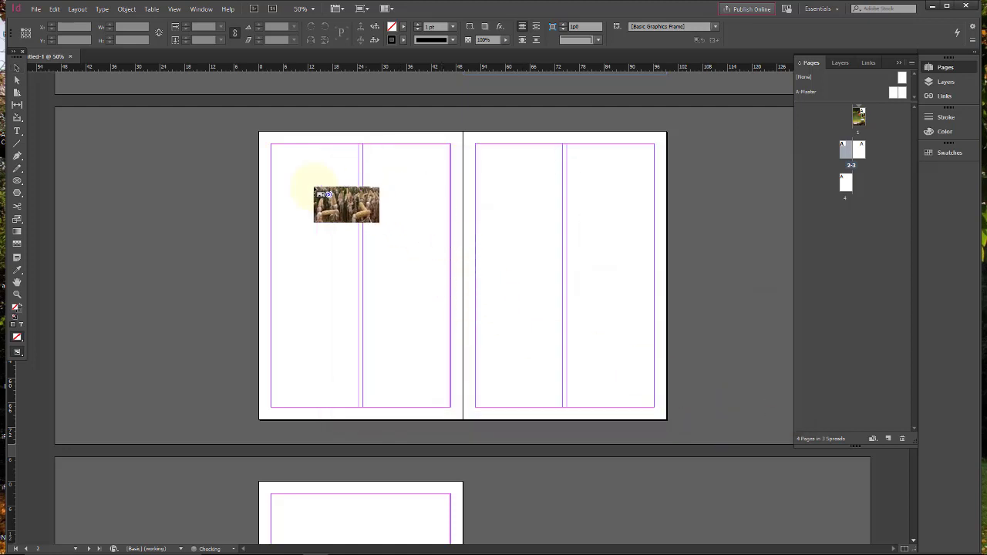
Place the first four loaded images at column width, one in each column of pages 2 and 3, staggering their heights.
left_click(272, 145)
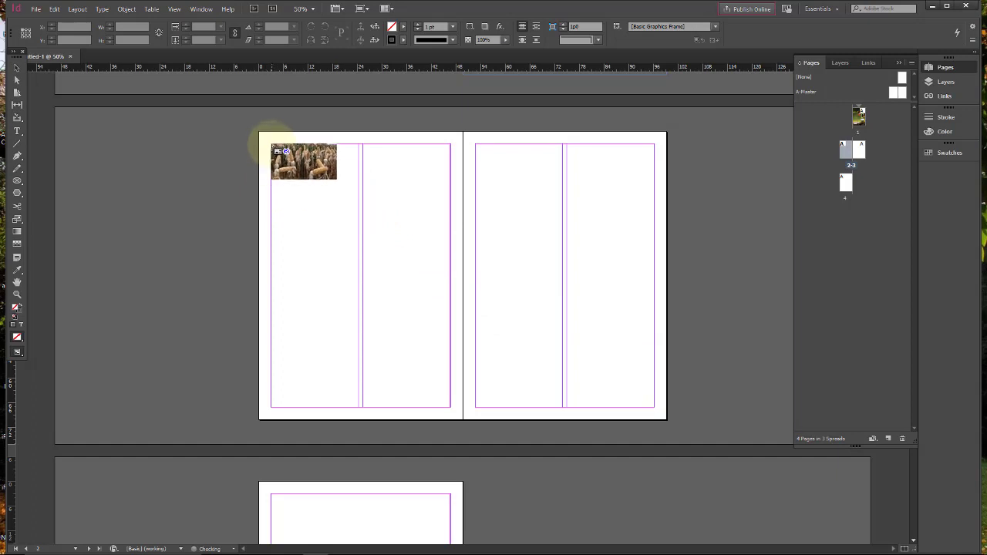
left_click_drag(271, 145, 360, 215)
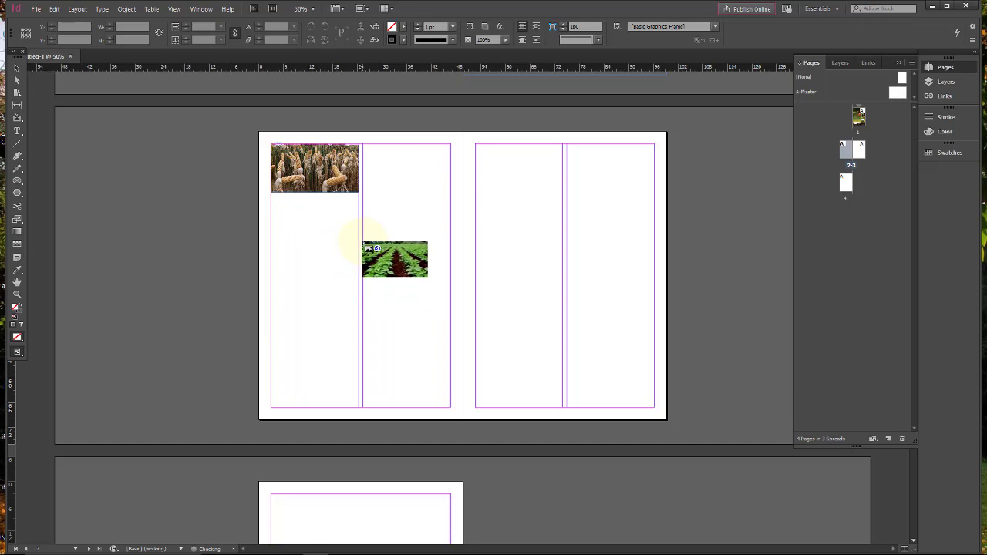
mouse_move(363, 243)
left_mouse_down()
mouse_move(410, 300)
mouse_move(409, 284)
mouse_move(450, 290)
left_mouse_up()
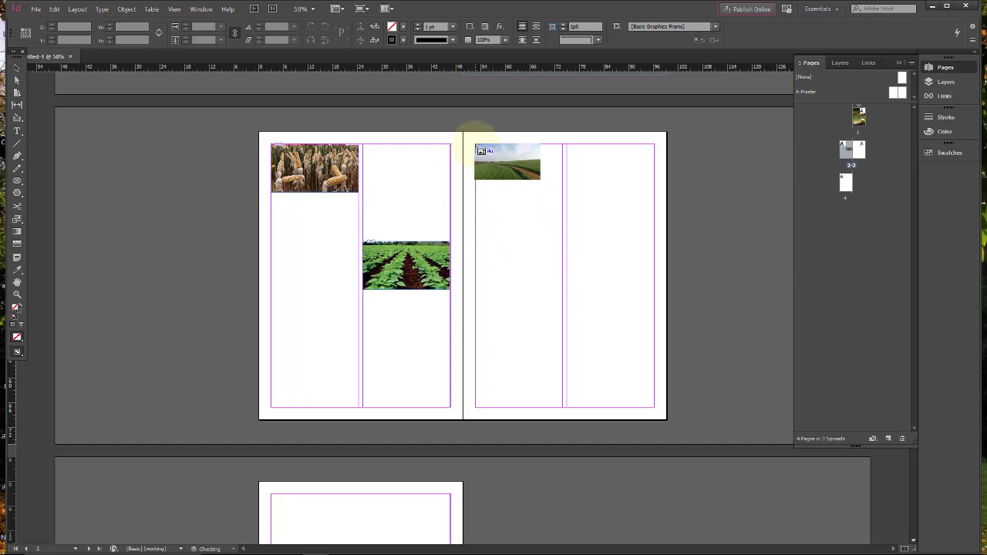
left_click_drag(476, 145, 562, 213)
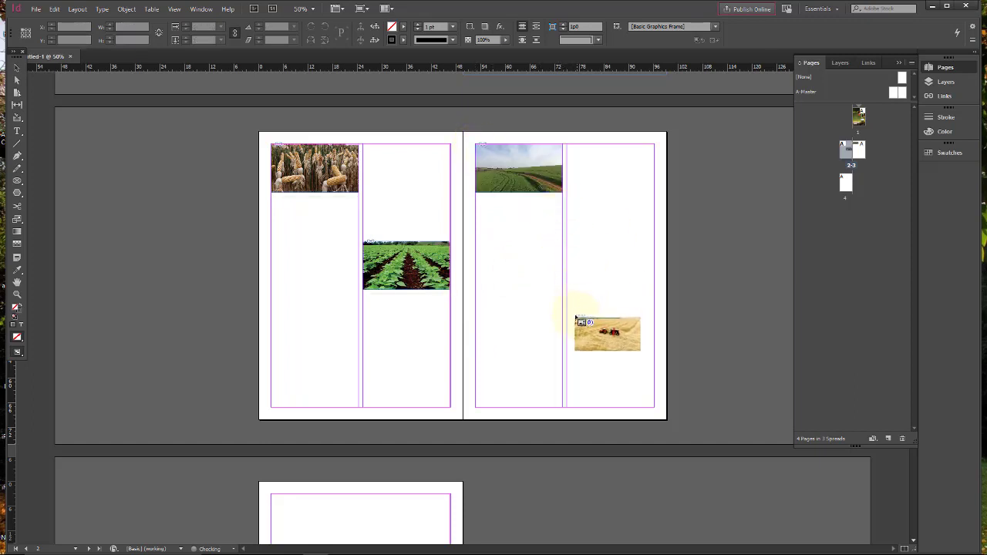
left_click_drag(571, 324, 654, 372)
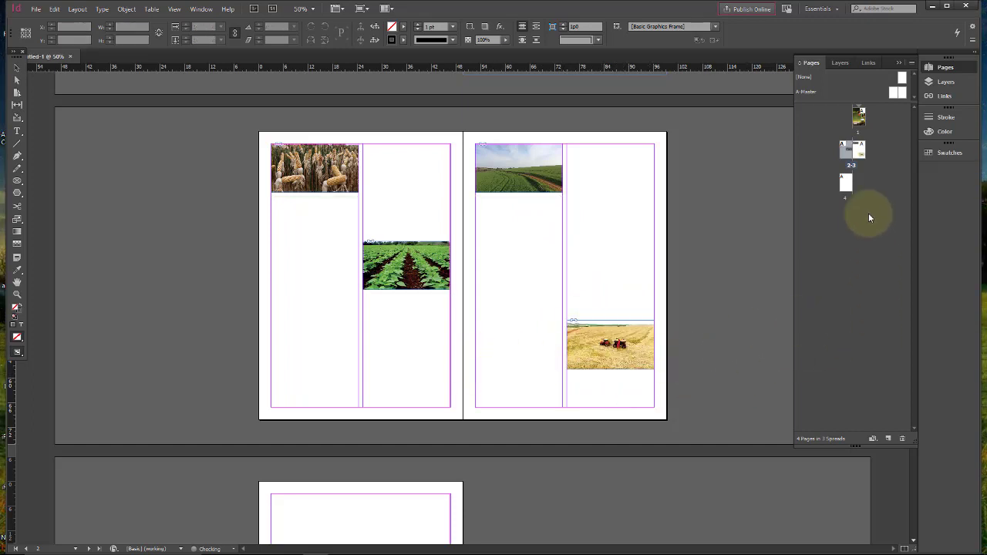
Place the harvester image across the margin width atop page 4 and the last tractor image at half-column width low in page 2's first column.
double_click(846, 183)
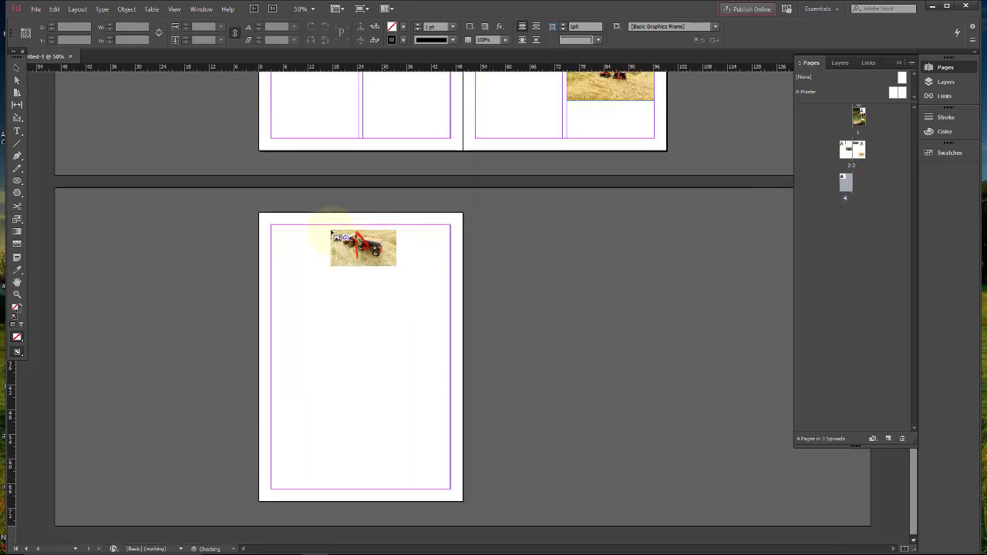
left_click_drag(271, 225, 450, 330)
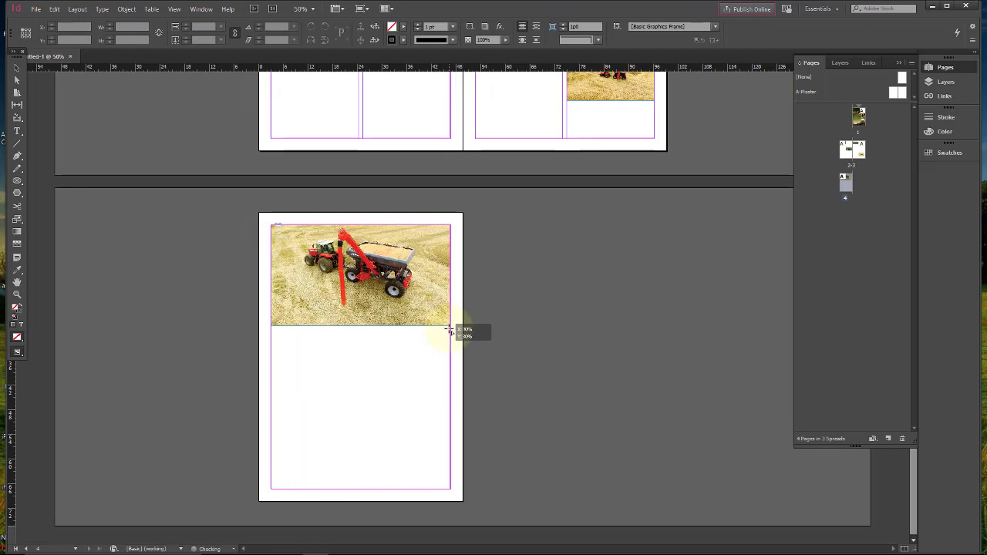
left_click_drag(918, 486, 916, 367)
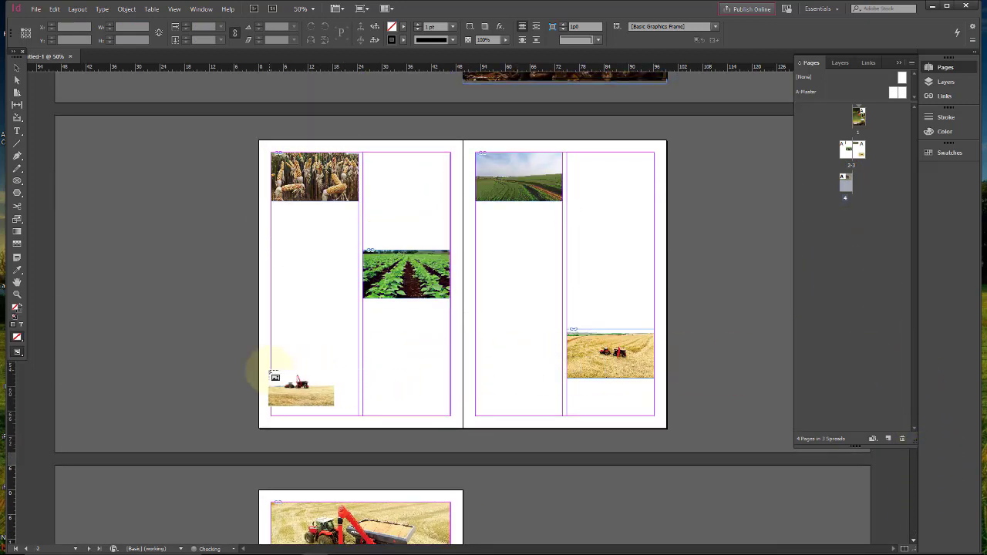
mouse_move(272, 364)
left_mouse_down()
mouse_move(321, 406)
mouse_move(362, 417)
mouse_move(315, 392)
left_mouse_up()
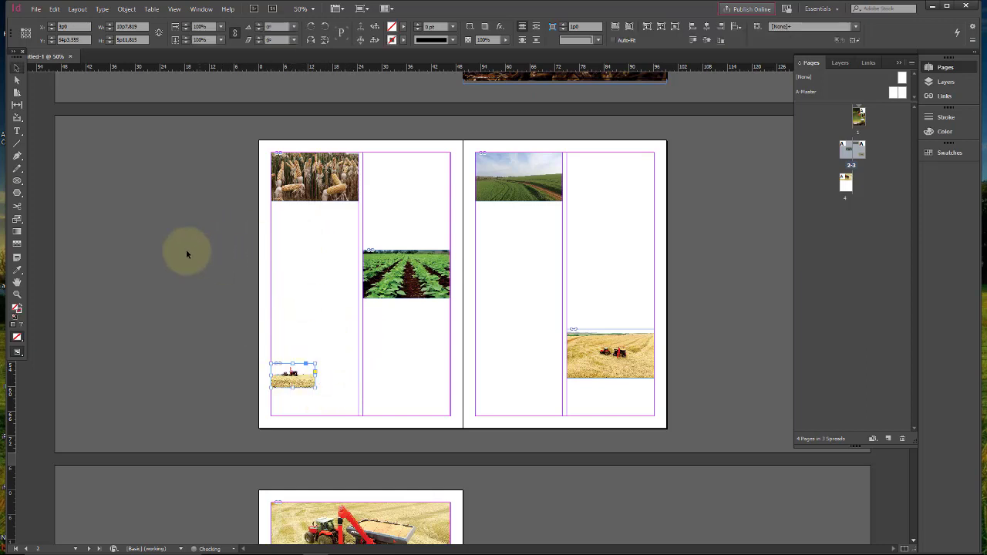
Draw a text frame below the corn image in page 2's first column, reaching the bottom margin, and fill it with placeholder text.
left_click(17, 131)
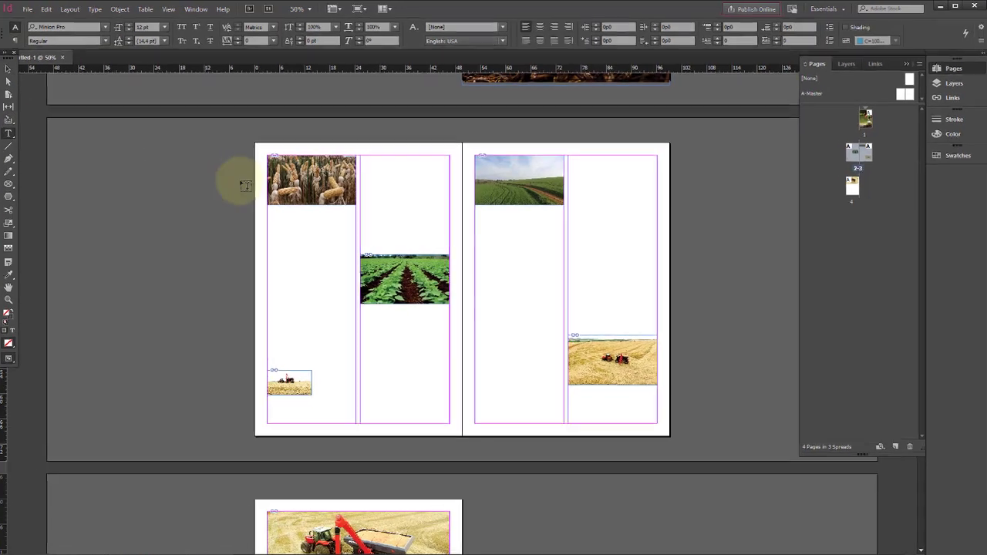
left_click_drag(269, 210, 270, 211)
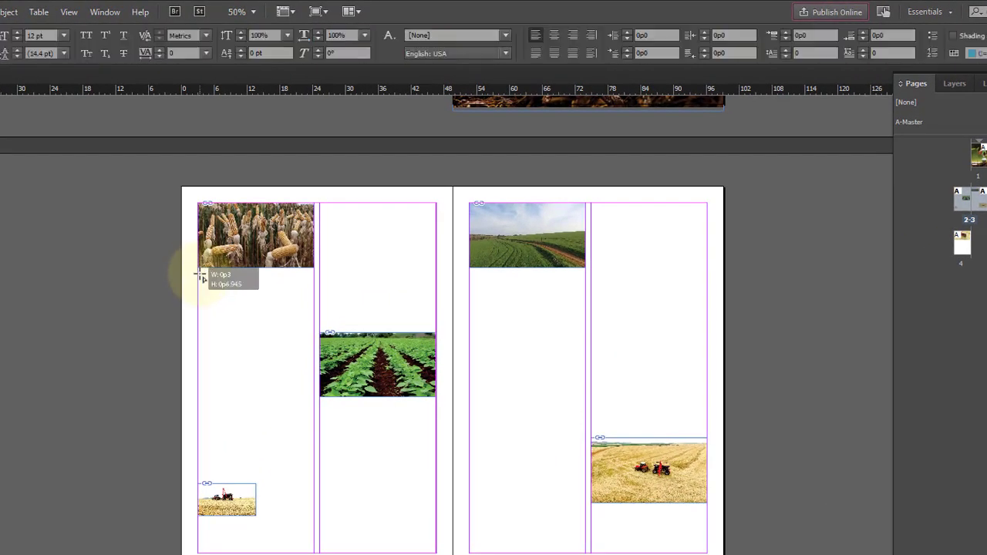
left_click_drag(200, 275, 315, 550)
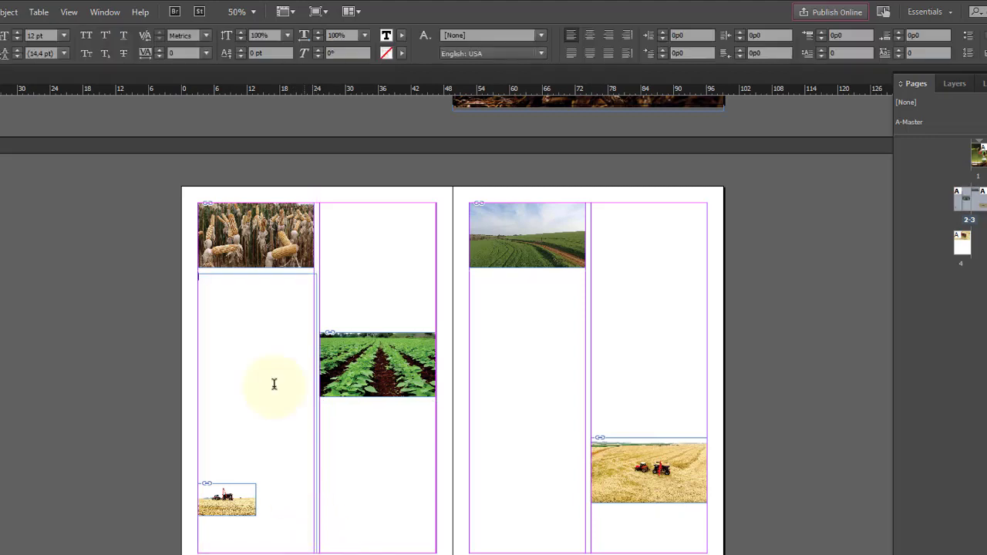
left_click(1, 11)
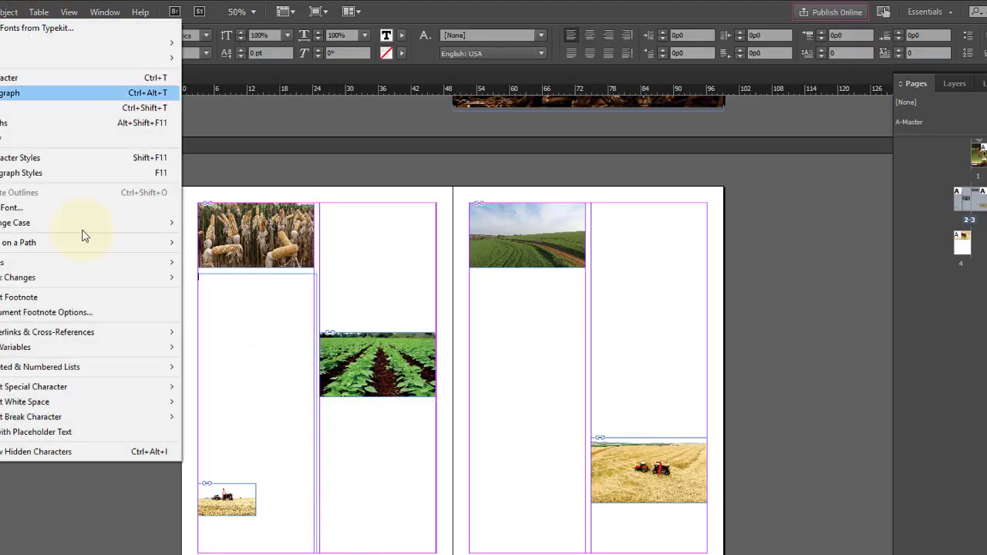
left_click(87, 432)
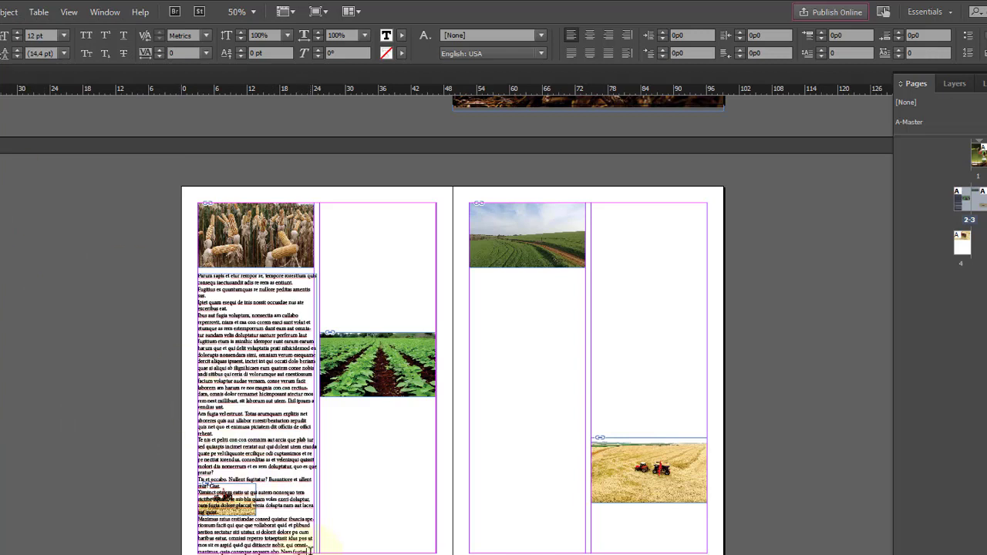
Justify all the placeholder text with last lines aligned left and increase its first-line left indent to about 1p10.
left_click_drag(309, 549, 177, 265)
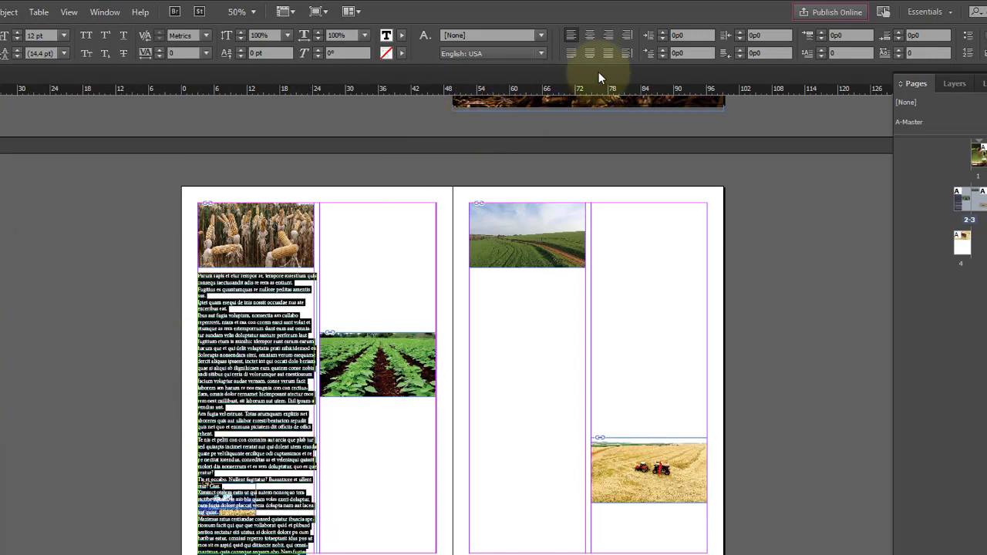
left_click(571, 54)
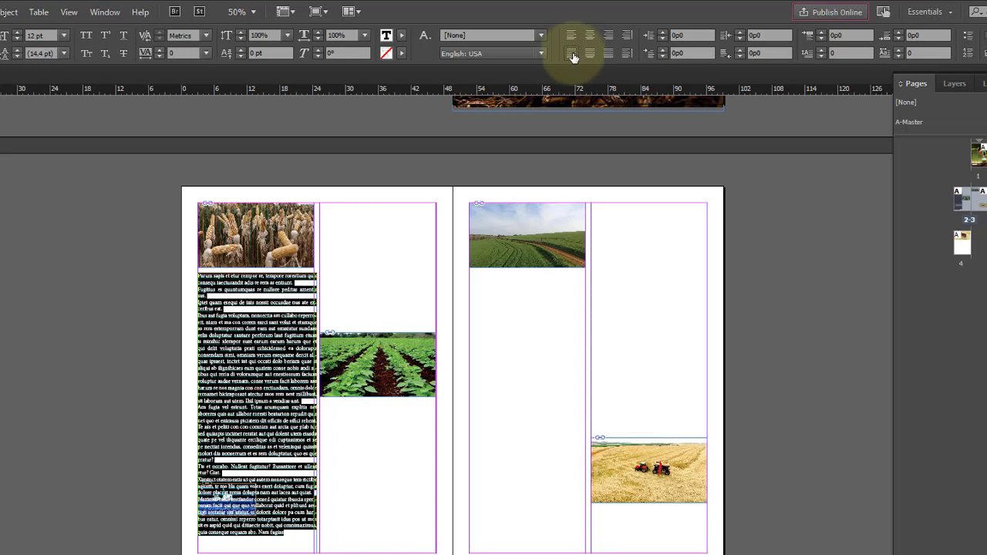
left_click(663, 49)
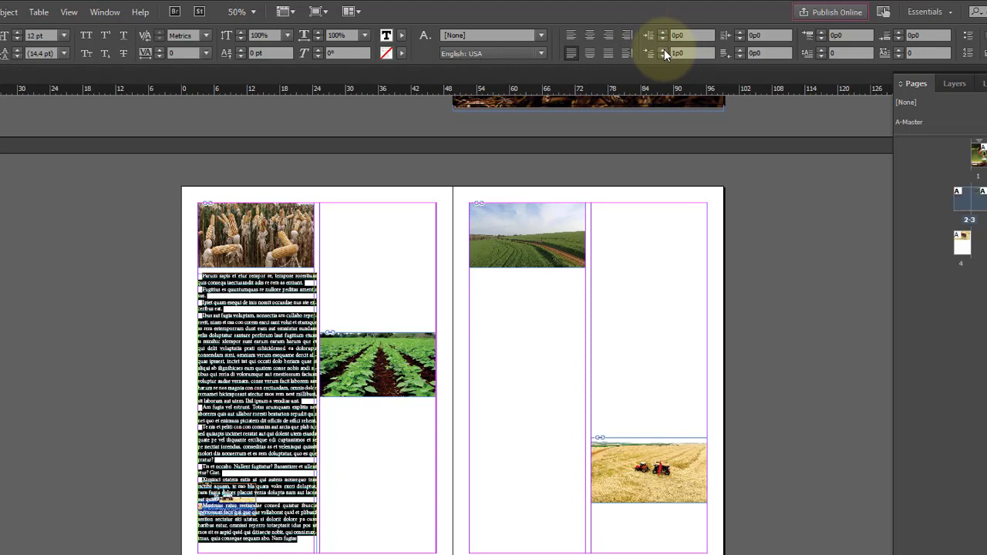
left_click(663, 50)
left_click(663, 50)
left_click(663, 51)
left_click(664, 50)
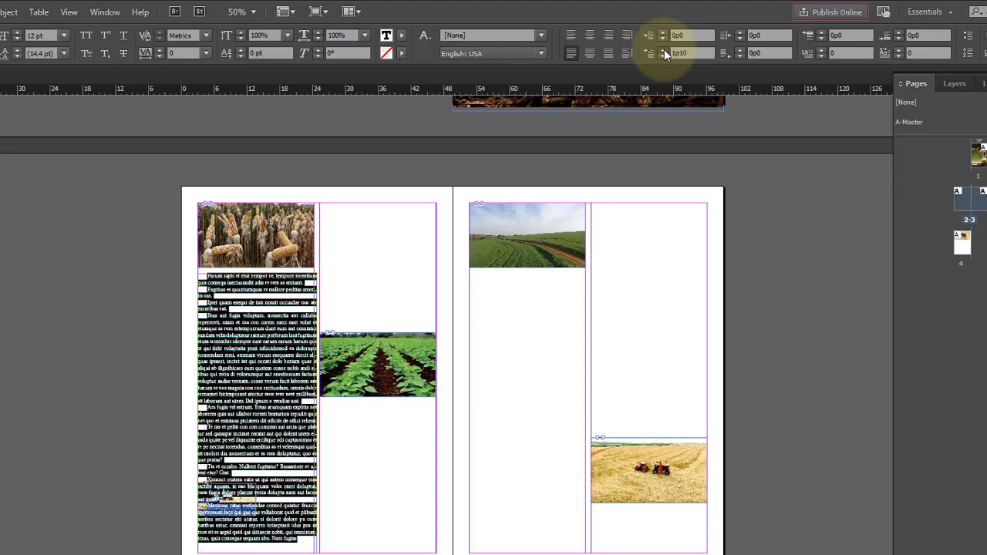
left_click(663, 50)
key("Escape")
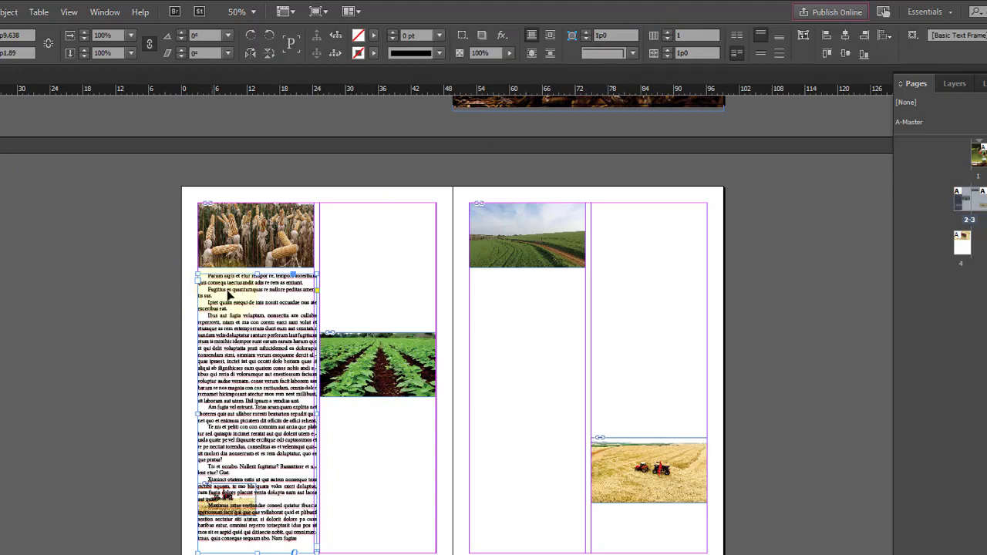
Send the text frame to the back and wrap its text around the bounding box of the small tractor image.
right_click(267, 327)
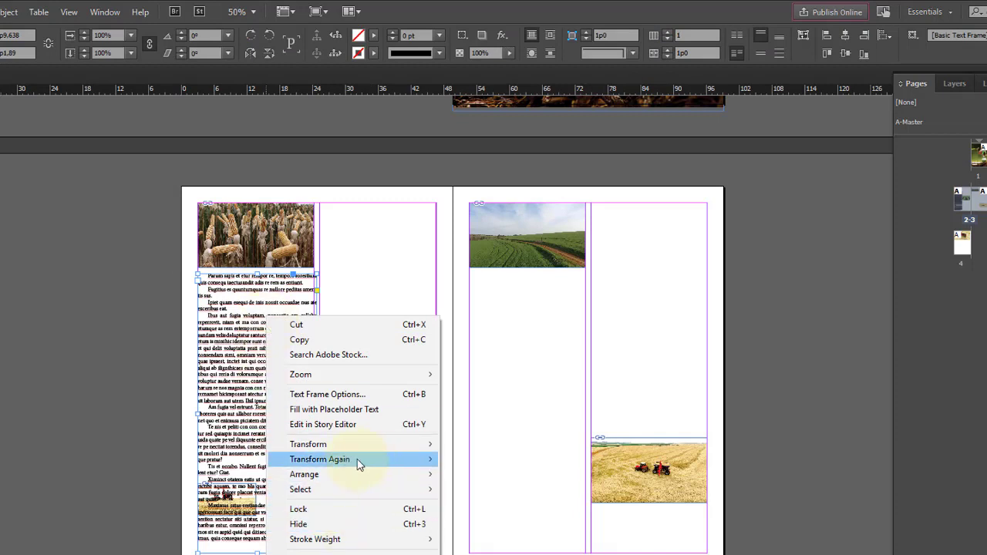
mouse_move(369, 474)
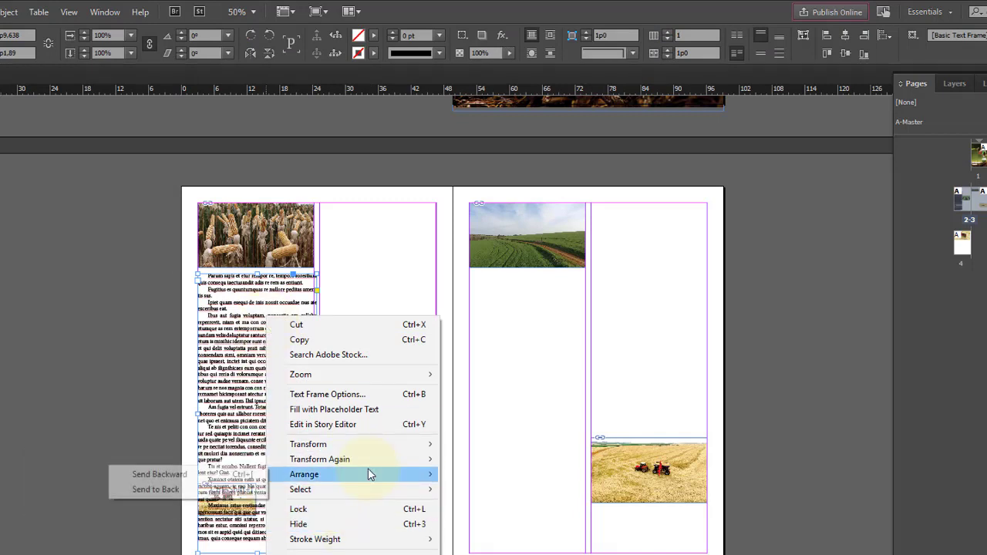
left_click(194, 490)
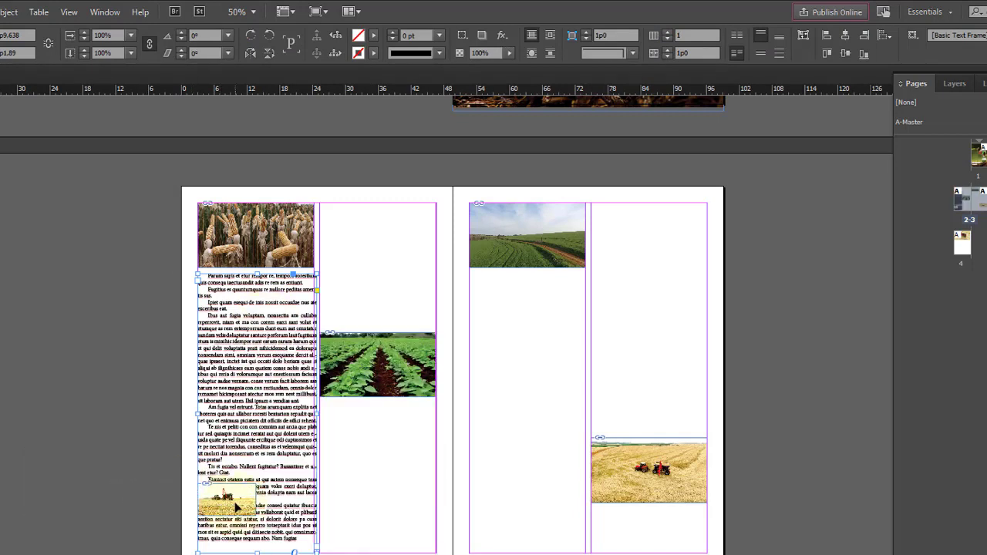
left_click(226, 500)
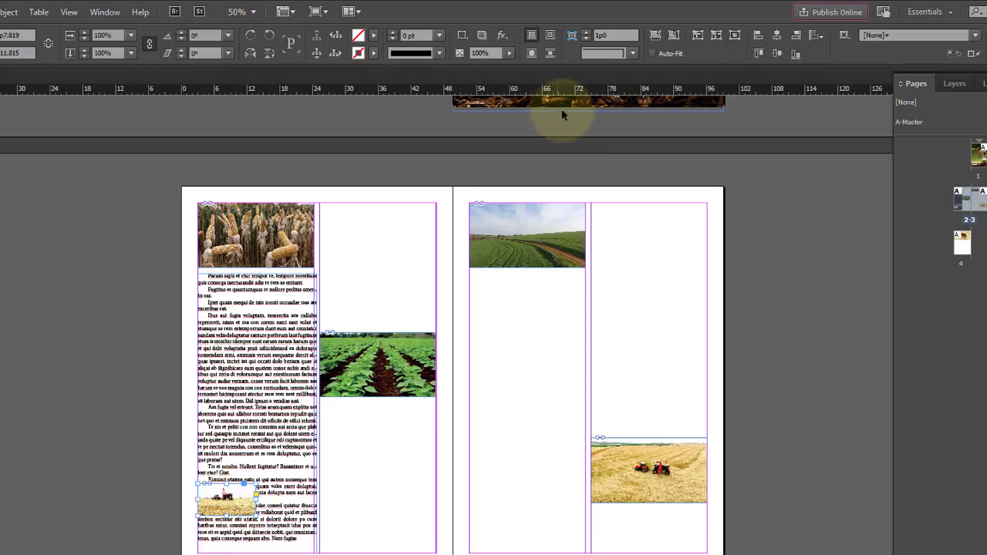
left_click(550, 37)
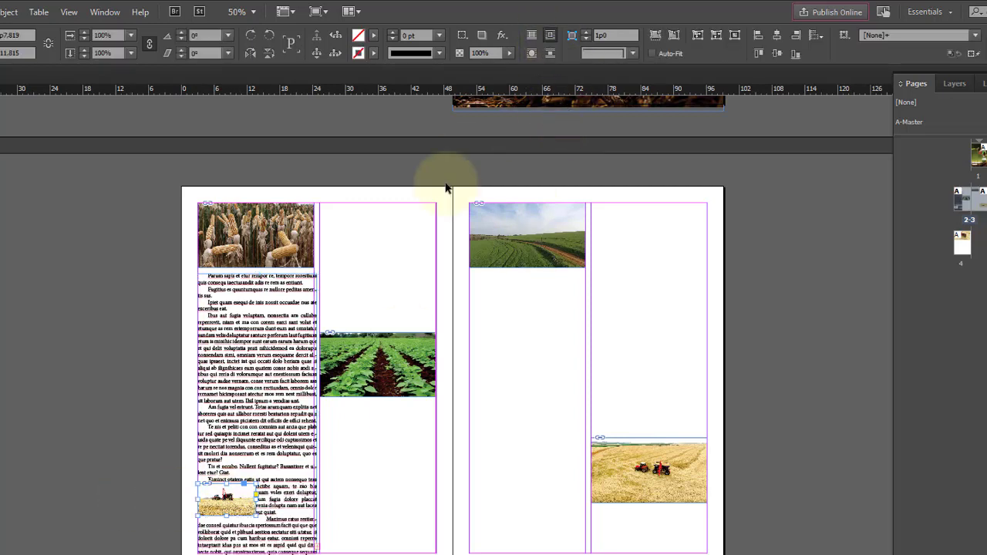
Thread the first-column text frame on page 2 into a new frame atop the second column, above the green crop image.
left_click(318, 549)
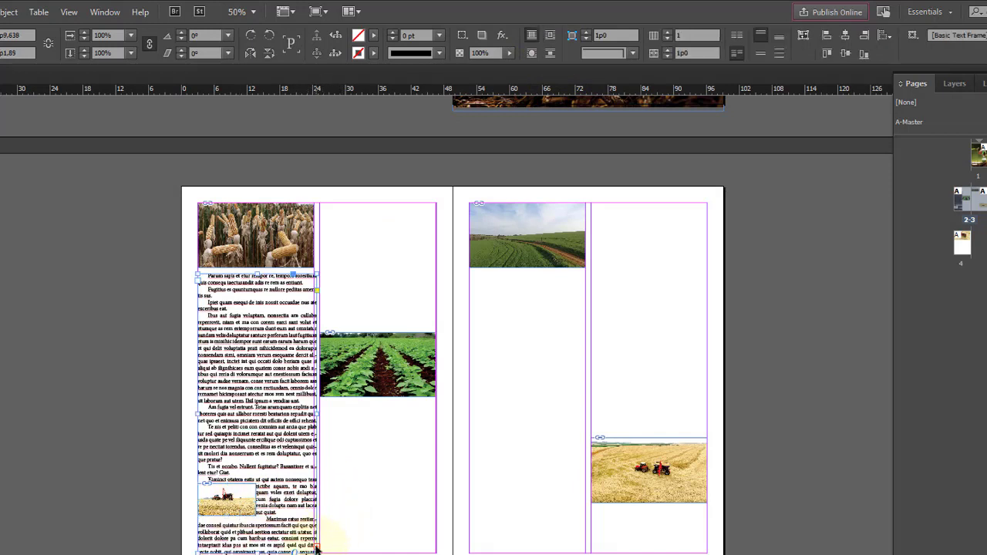
left_click(316, 549)
left_click(323, 205)
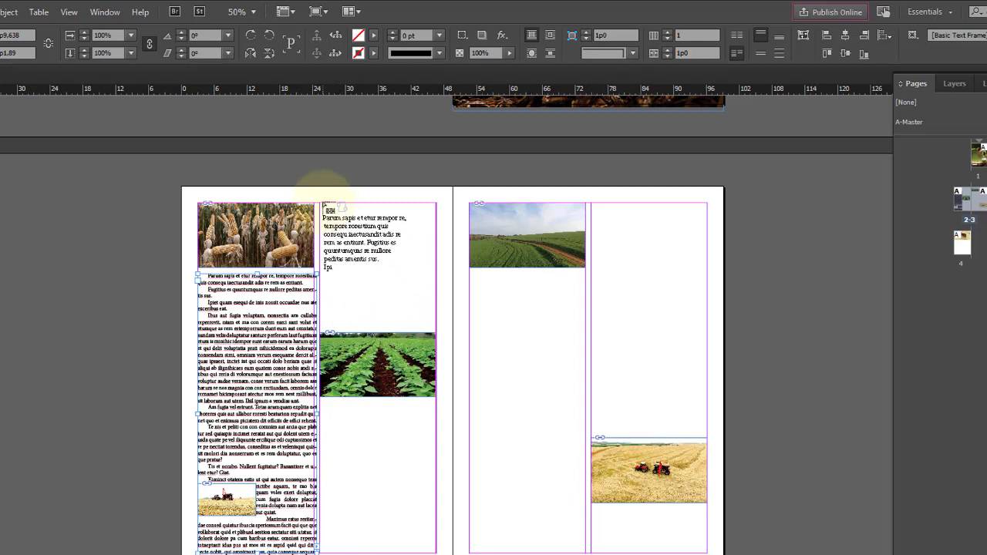
left_click_drag(323, 207, 434, 326)
Delete the leftover text in the frame above the green crop image and fill the frame with placeholder text.
double_click(392, 226)
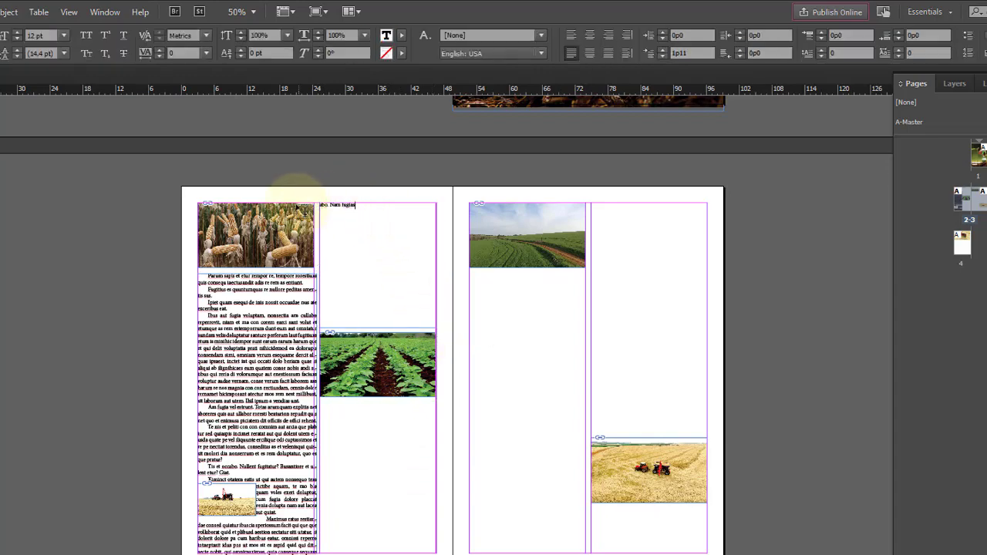
left_click_drag(355, 205, 320, 205)
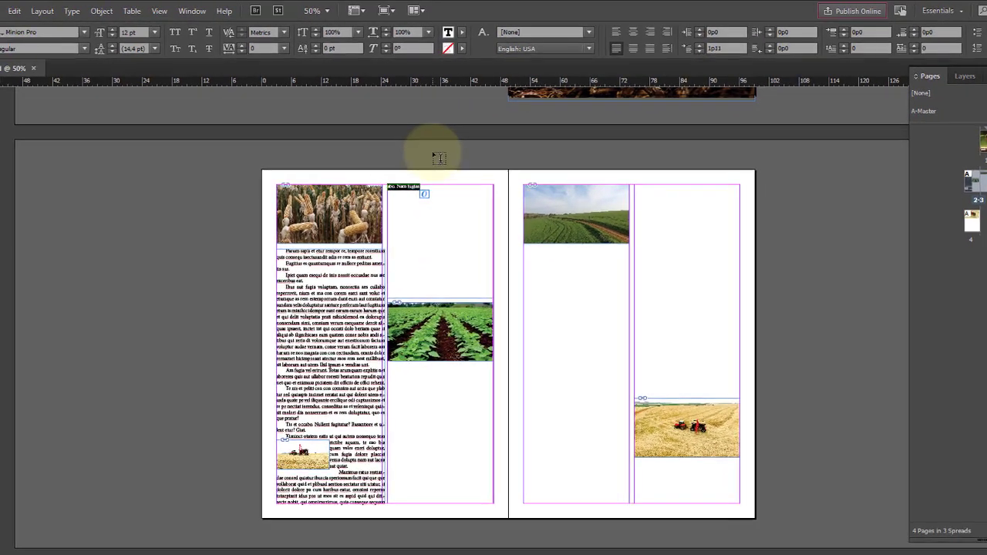
key("BackSpace")
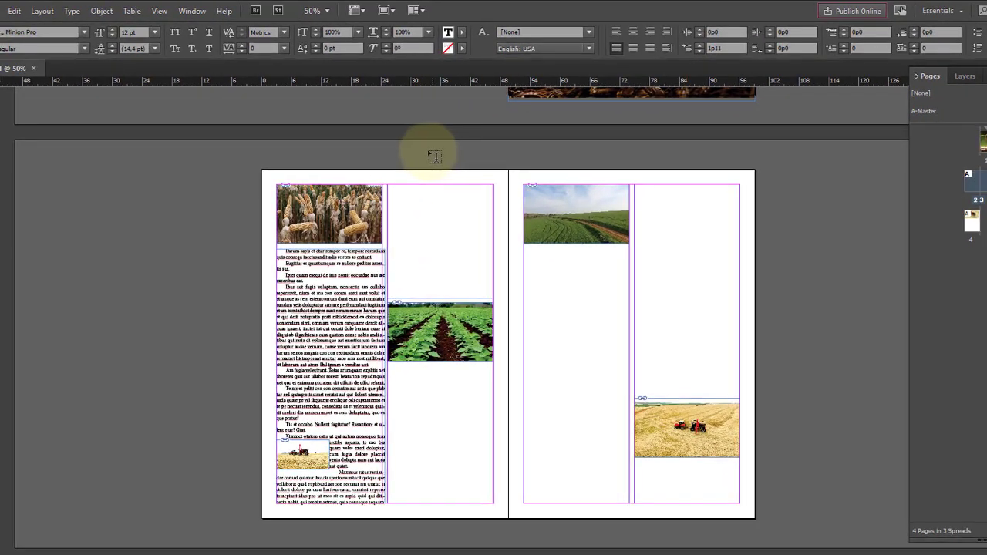
left_click(71, 11)
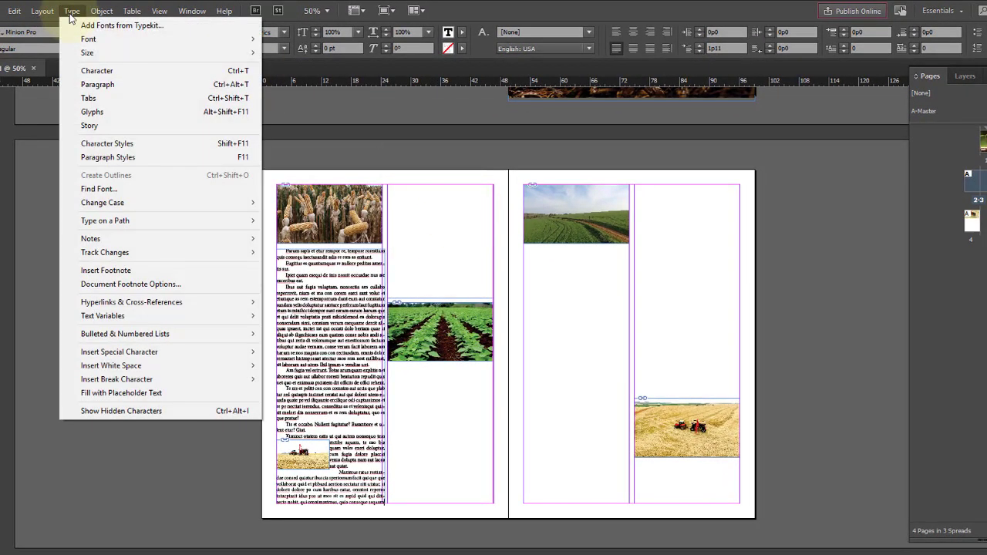
left_click(169, 395)
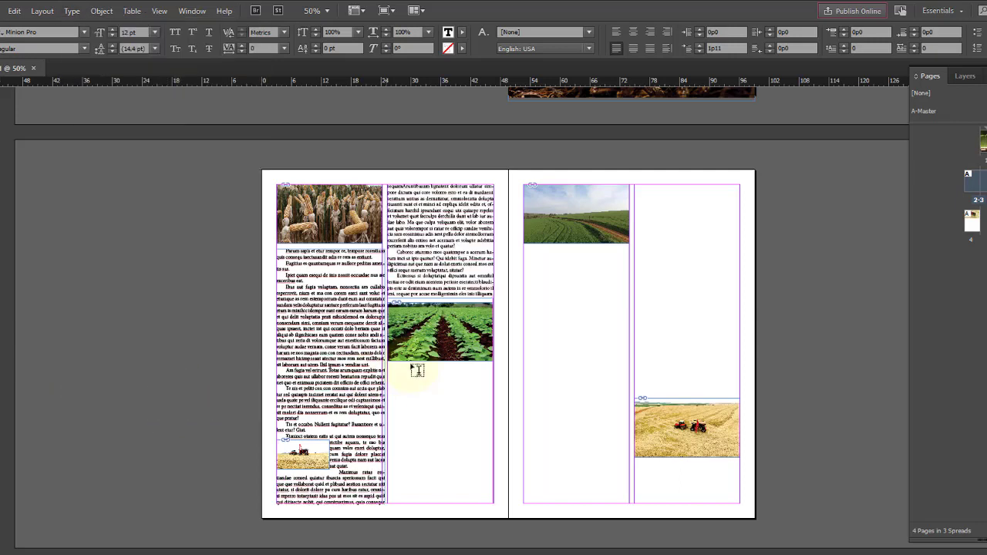
key("Escape")
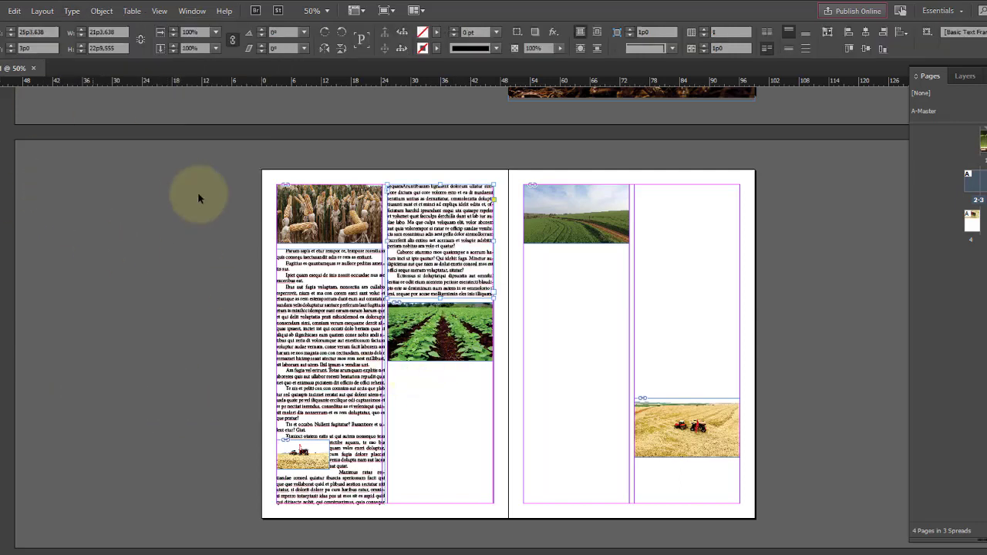
left_click(119, 288)
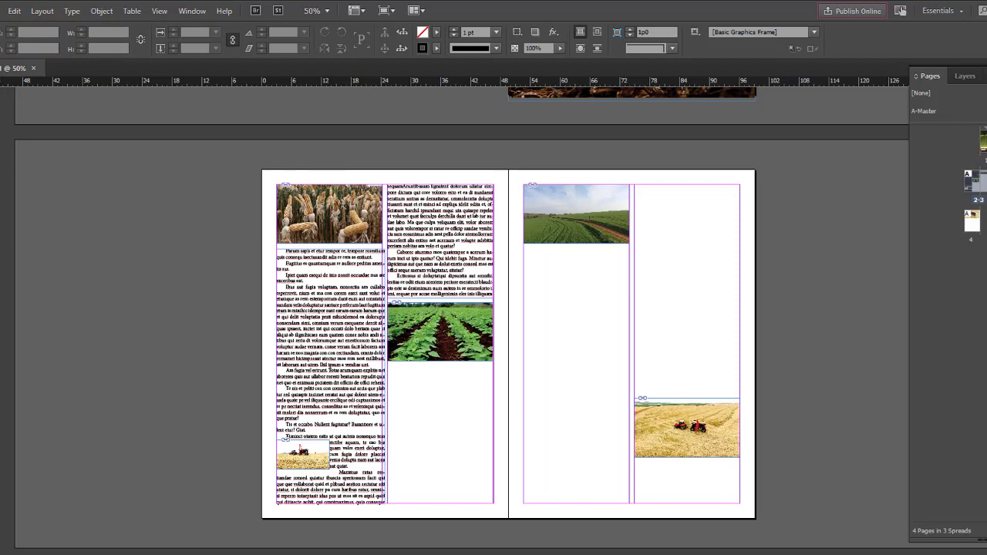
Draw a text frame below the green crop image in page 2's second column and fill it with placeholder text.
key("t")
left_click(343, 330)
left_click(430, 364)
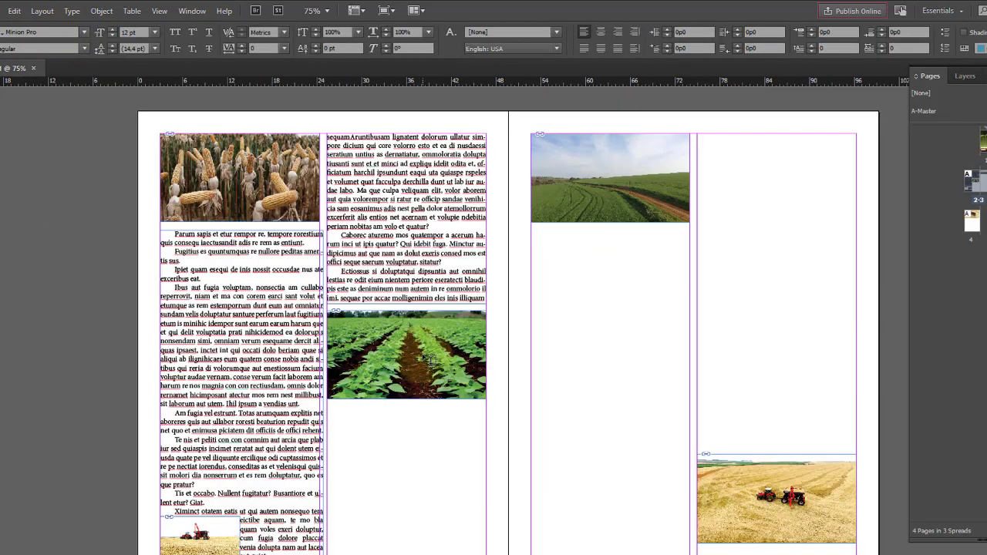
left_click(394, 442)
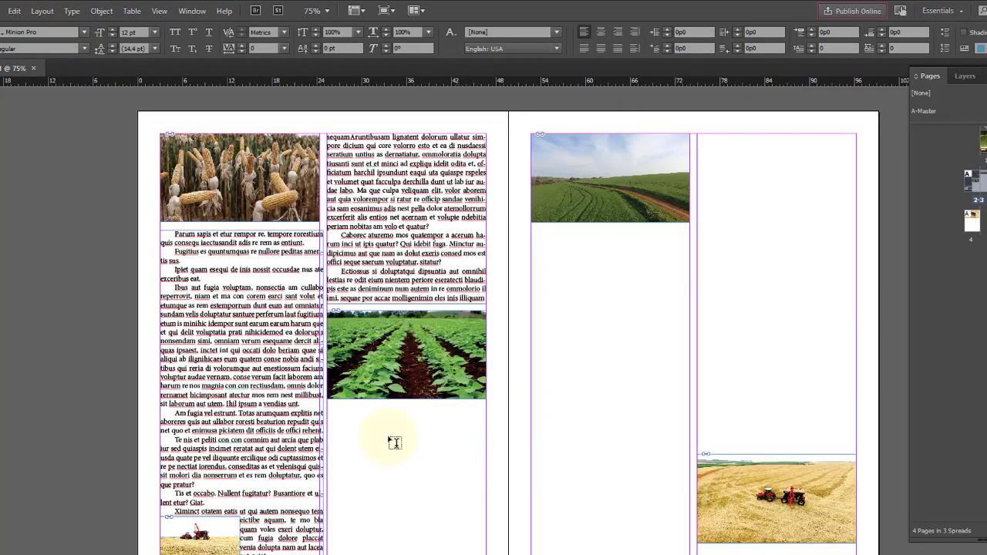
left_click_drag(329, 404, 459, 552)
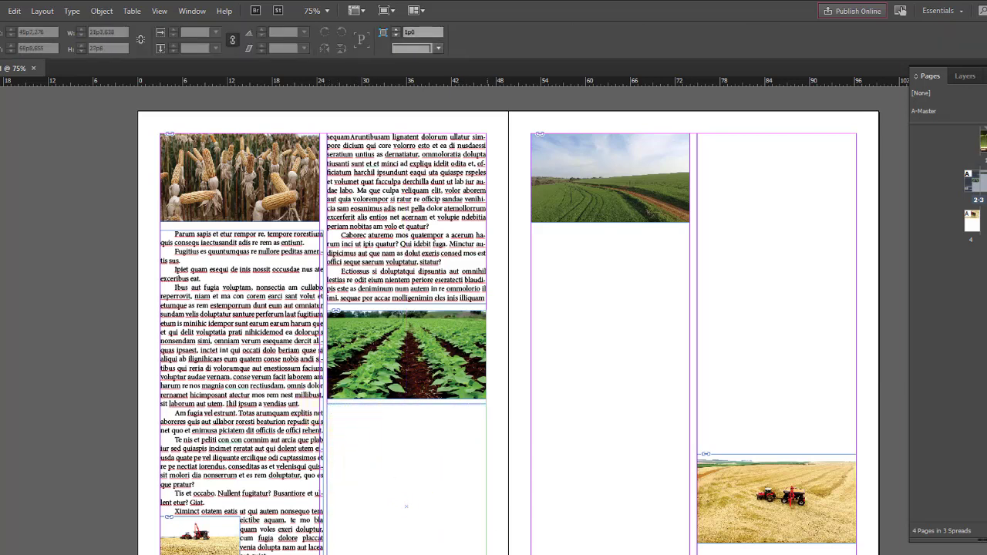
left_click(437, 424)
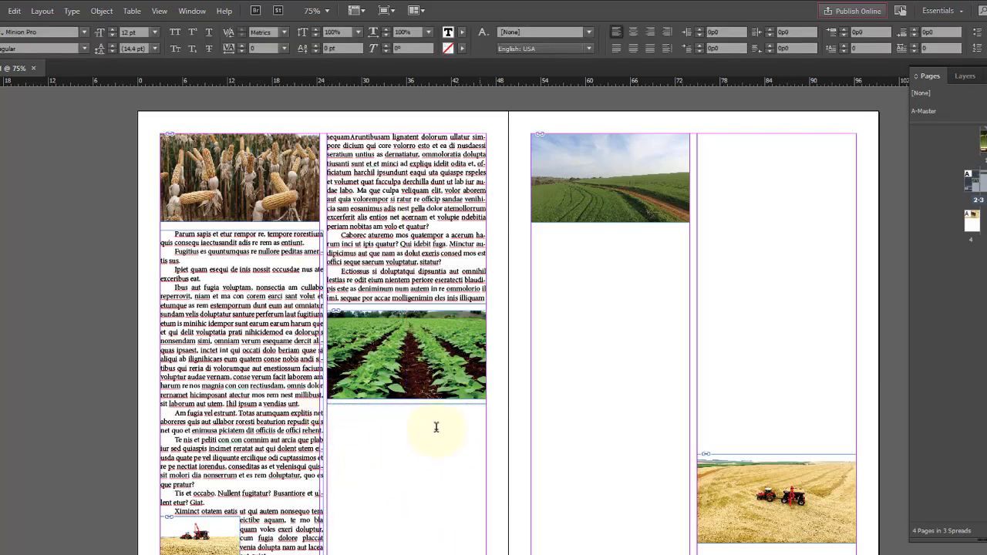
left_click(72, 11)
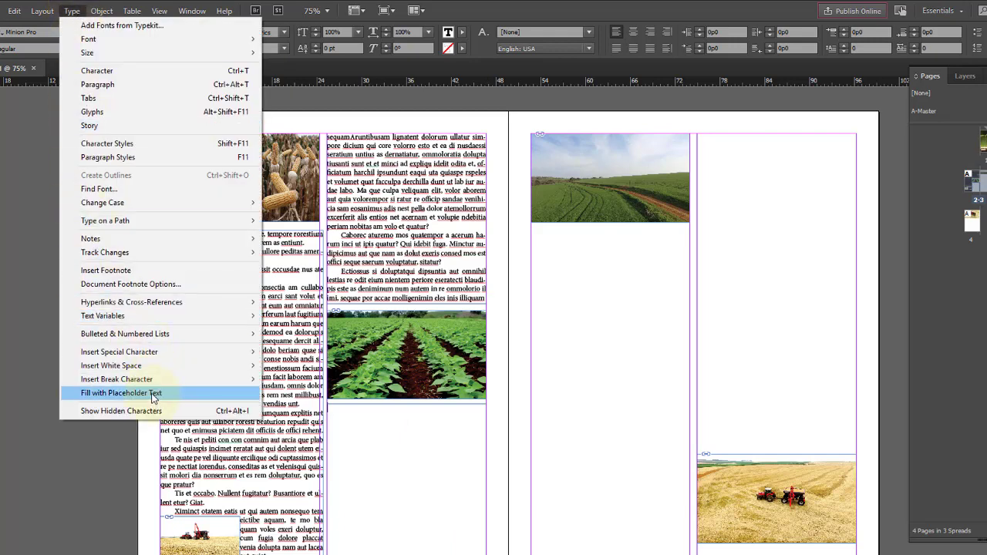
left_click(152, 395)
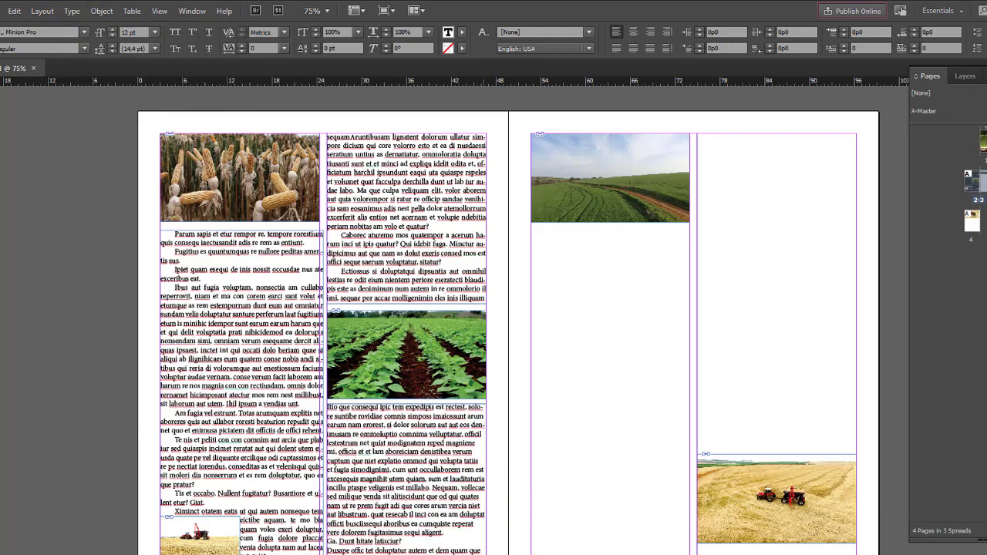
Justify the text below the green crop image with last lines aligned left and set its first-line left indent to 1p11.
left_click_drag(364, 551, 269, 401)
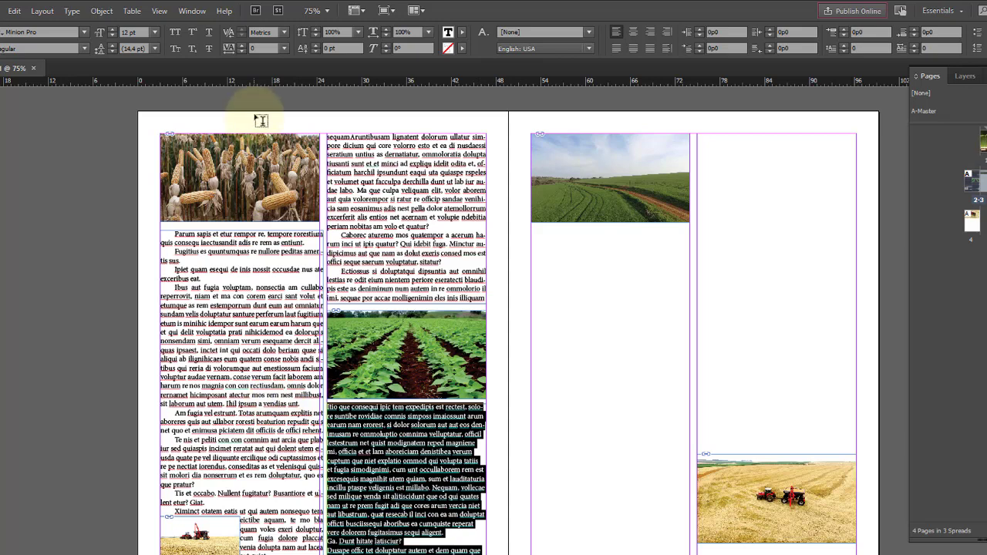
left_click(616, 51)
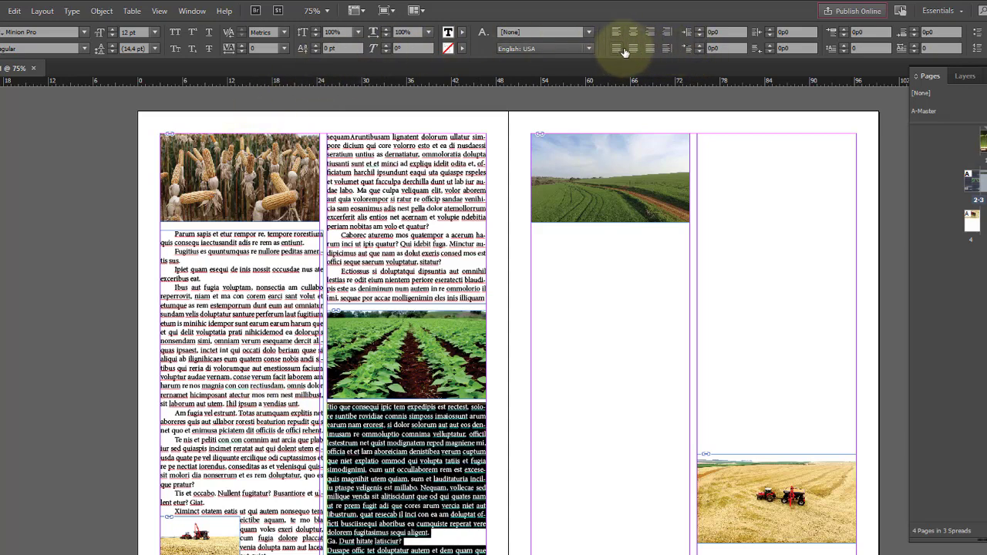
left_click(697, 44)
left_click(697, 44)
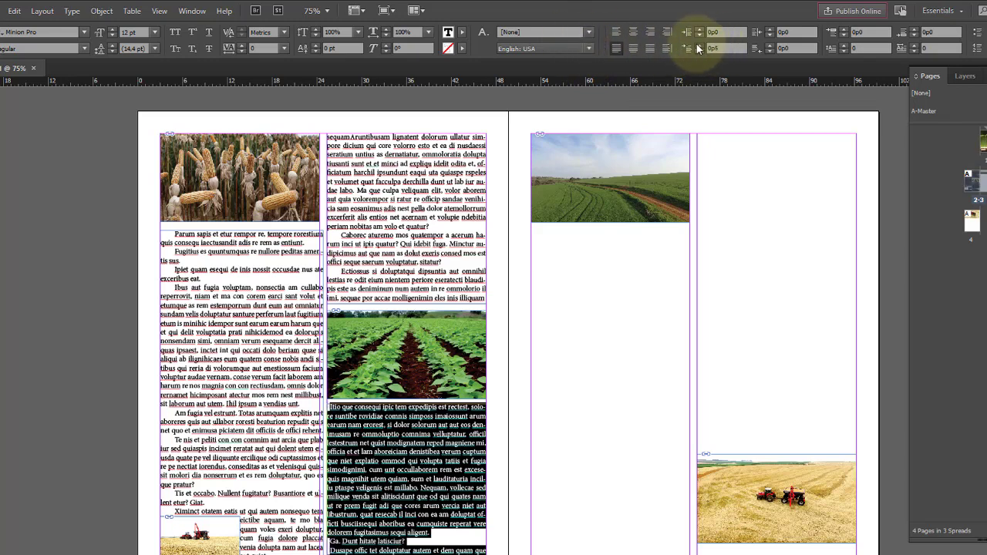
left_click(696, 44)
left_click(696, 44)
left_click(696, 44)
left_click(696, 44)
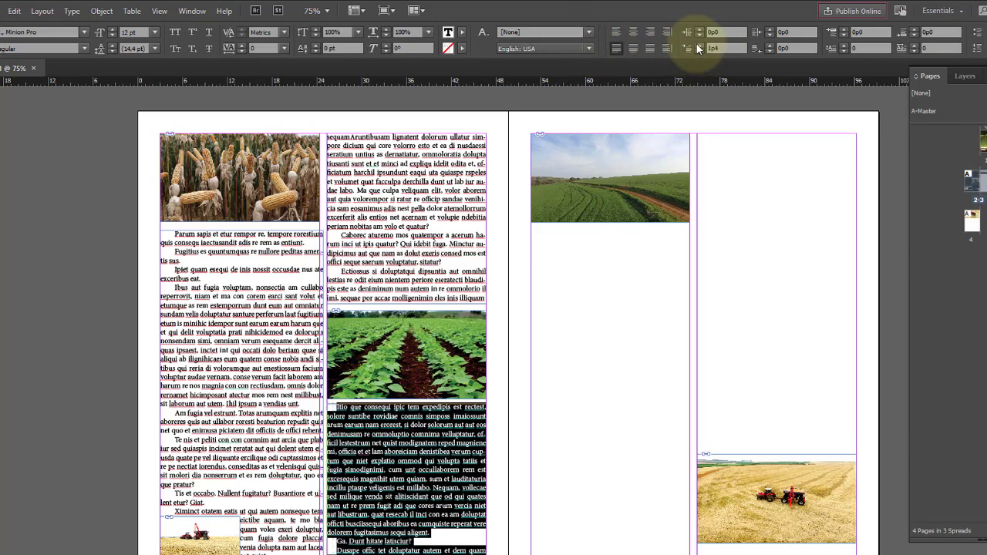
left_click(696, 44)
left_click(696, 43)
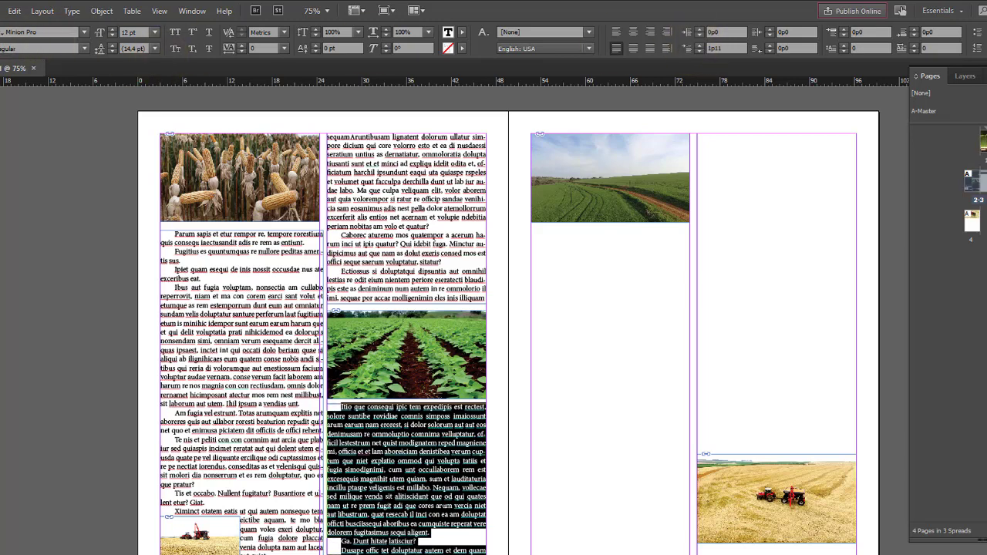
left_click(9, 83)
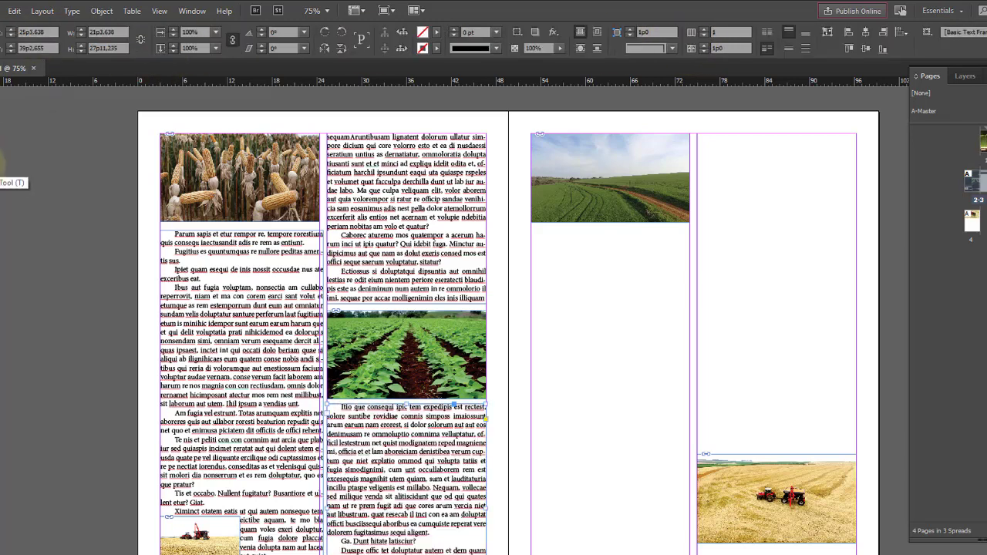
Draw a text frame below the green field image in page 3's first column and fill it with placeholder text.
left_click(546, 231)
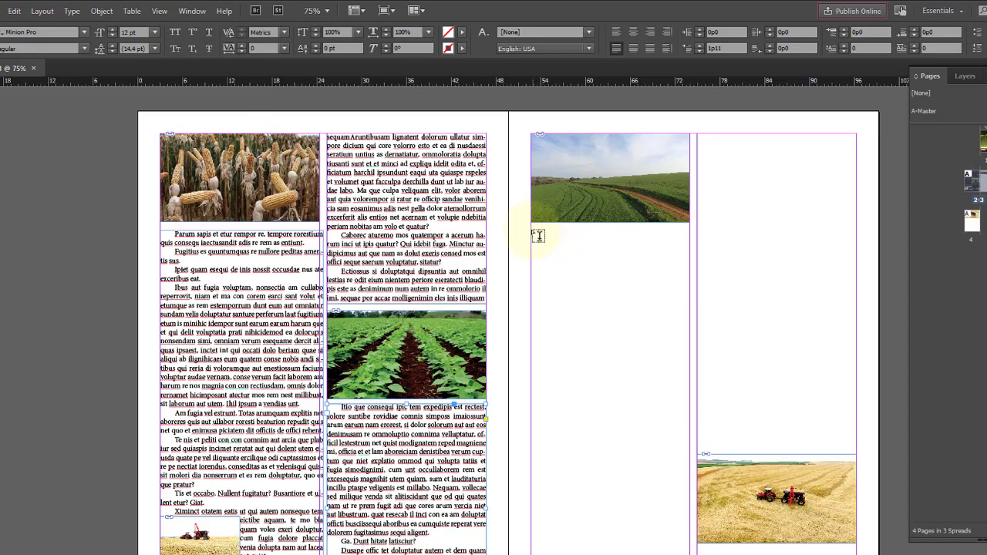
key("Escape")
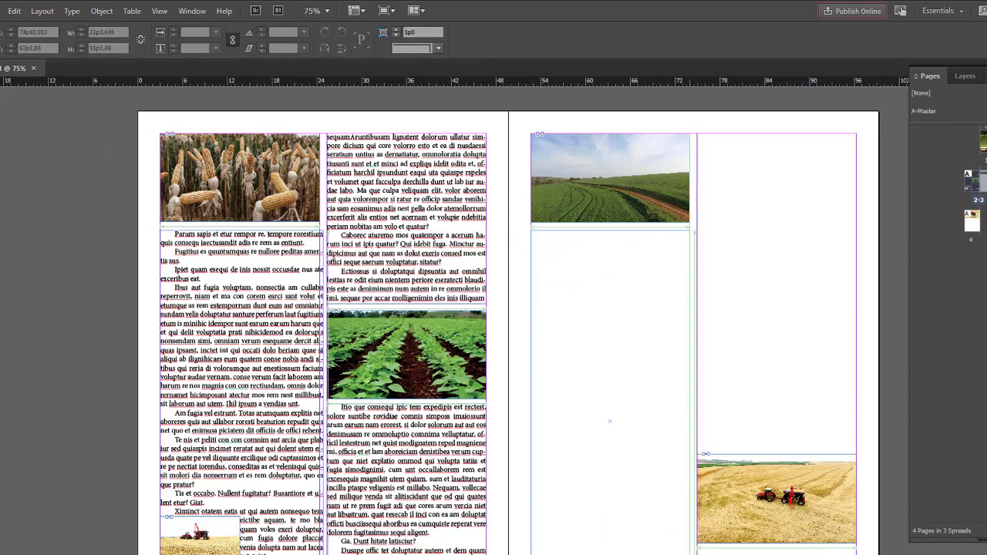
left_click_drag(609, 418, 612, 421)
key("t")
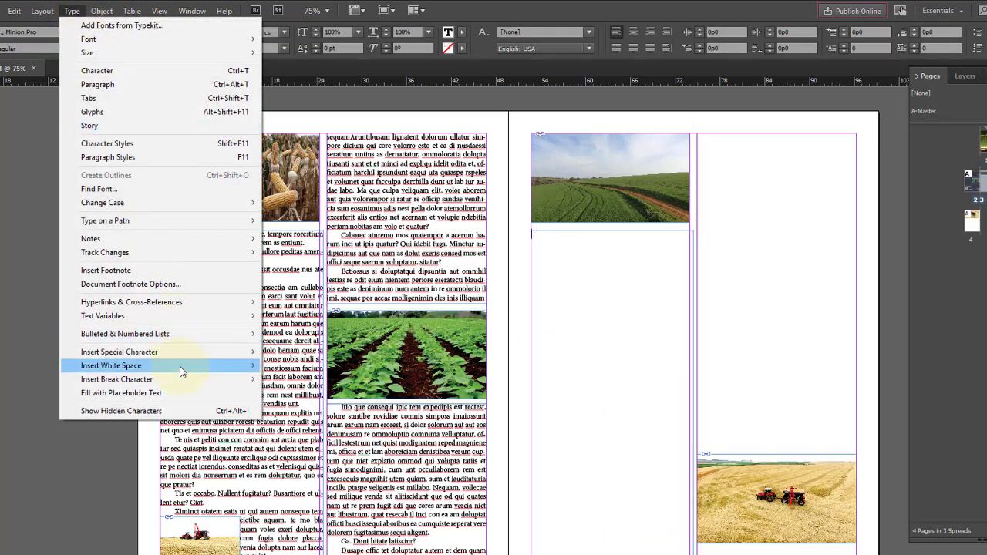
left_click(177, 394)
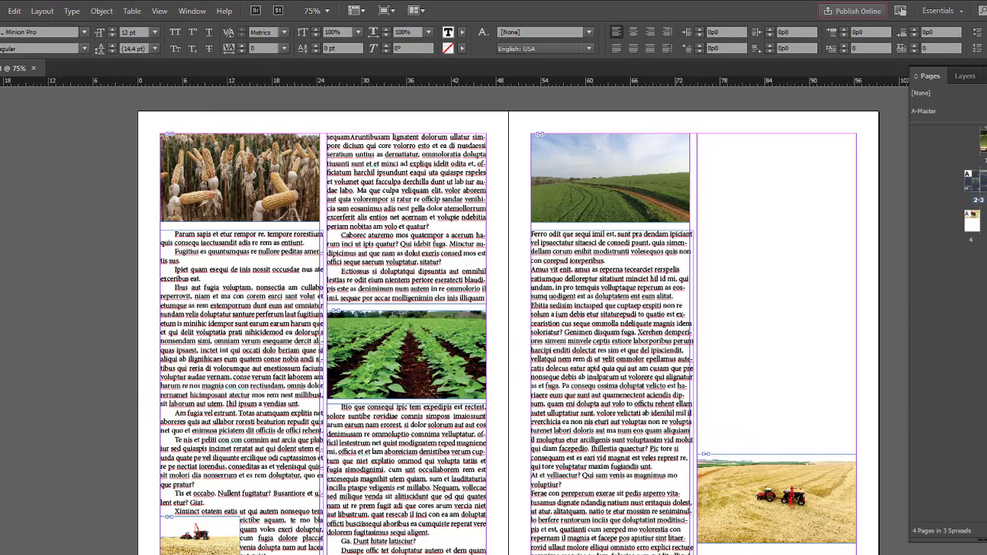
Justify page 3's first-column text with last lines aligned left and increase its first-line left indent to about 1p10.
left_click_drag(632, 551, 515, 228)
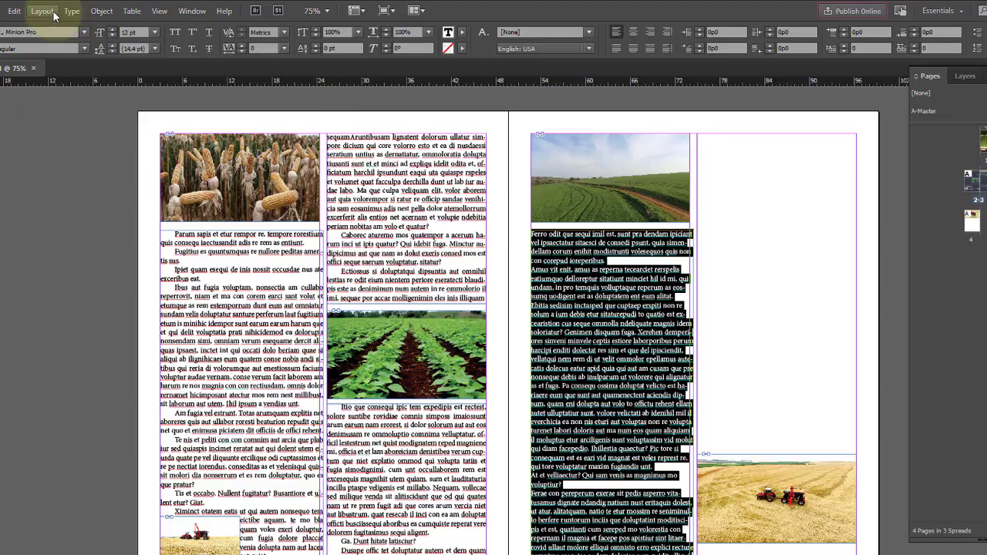
left_click(613, 50)
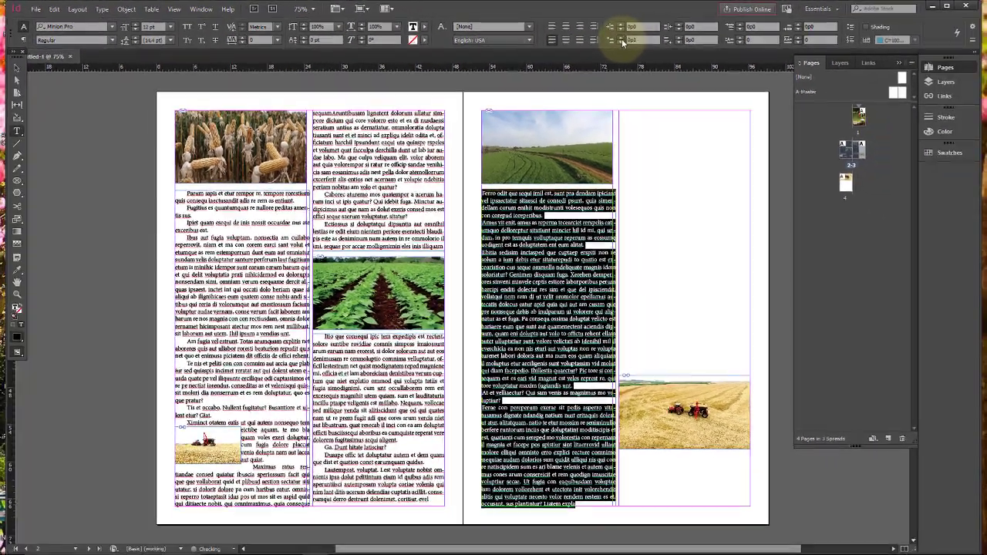
left_click(623, 43)
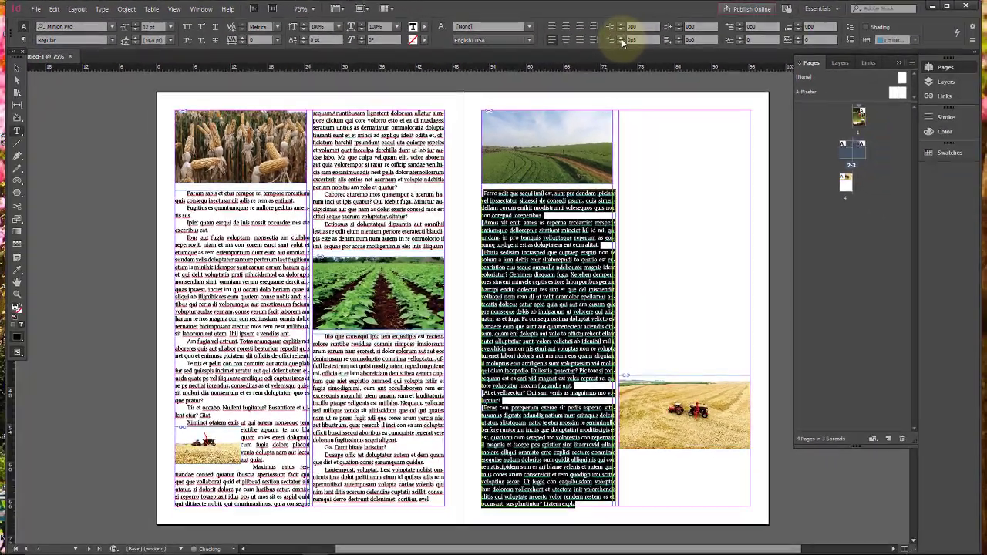
left_click(623, 43)
left_click(622, 42)
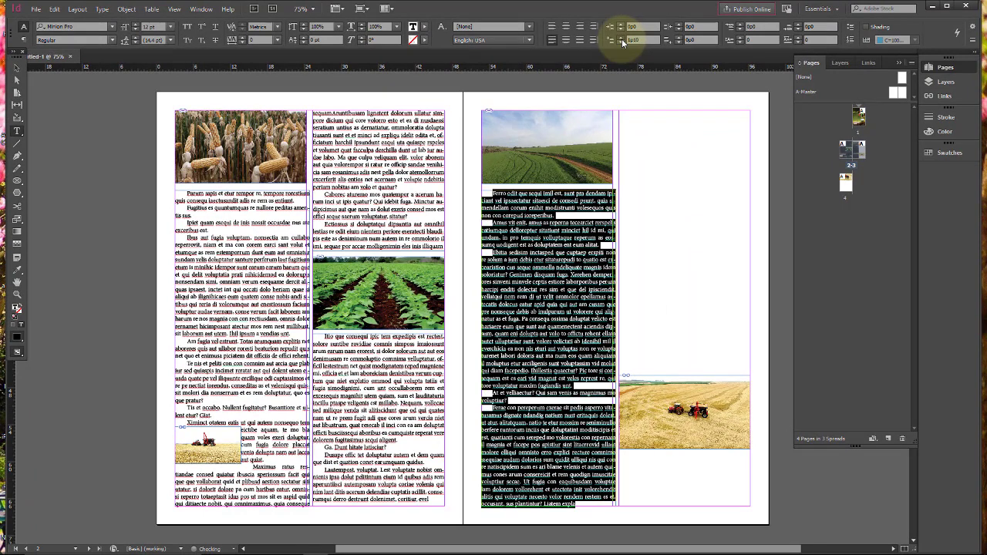
left_click(16, 68)
Cut the tractor image from page 3's second column.
left_click(536, 384)
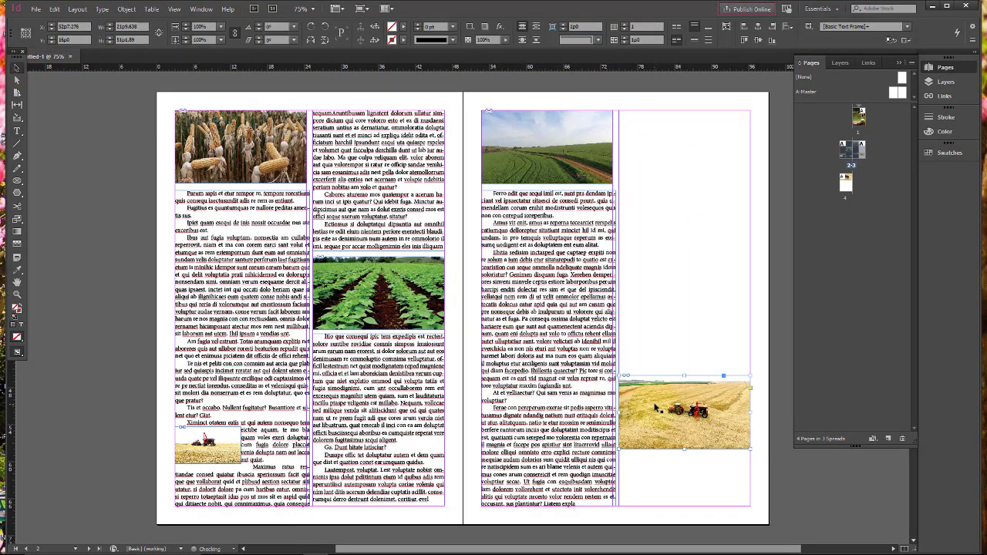
right_click(655, 409)
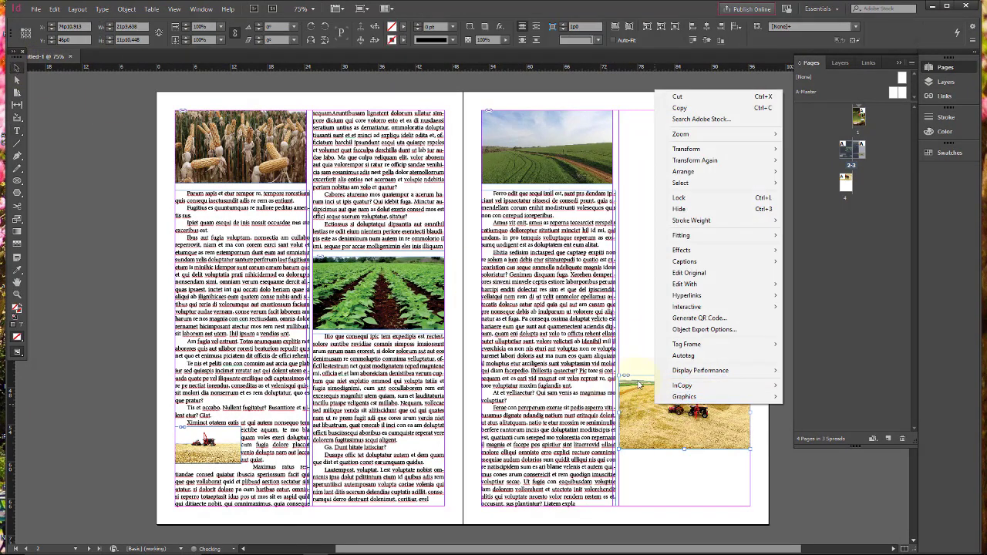
left_click(679, 96)
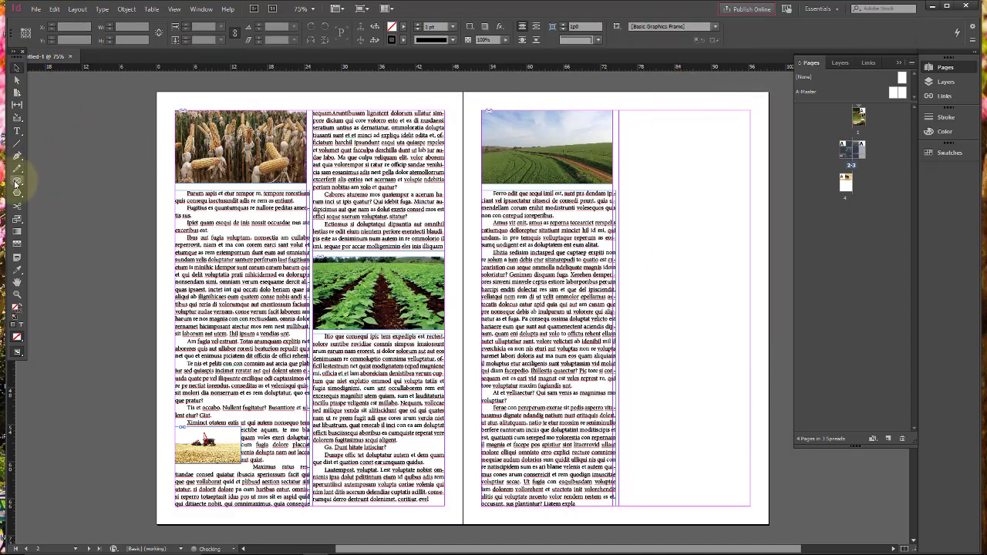
Narrow the text frame in page 3's first column so its edge aligns with the column guide.
left_click(15, 183)
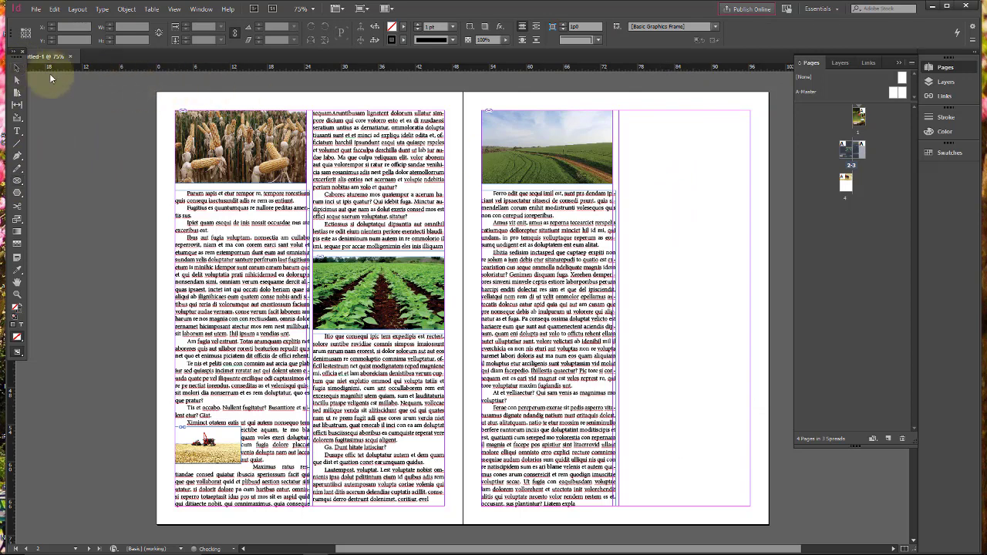
left_click(604, 289)
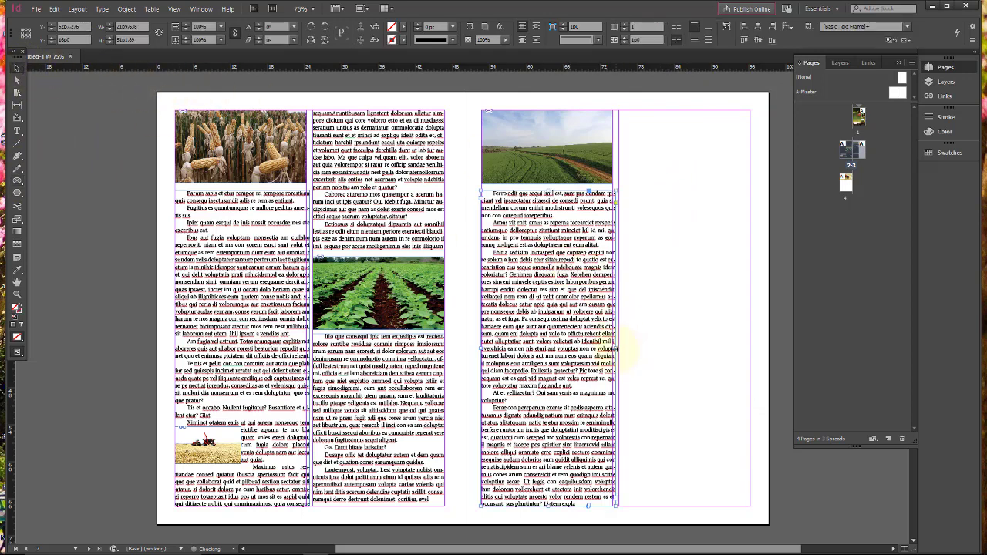
left_click_drag(616, 349, 613, 348)
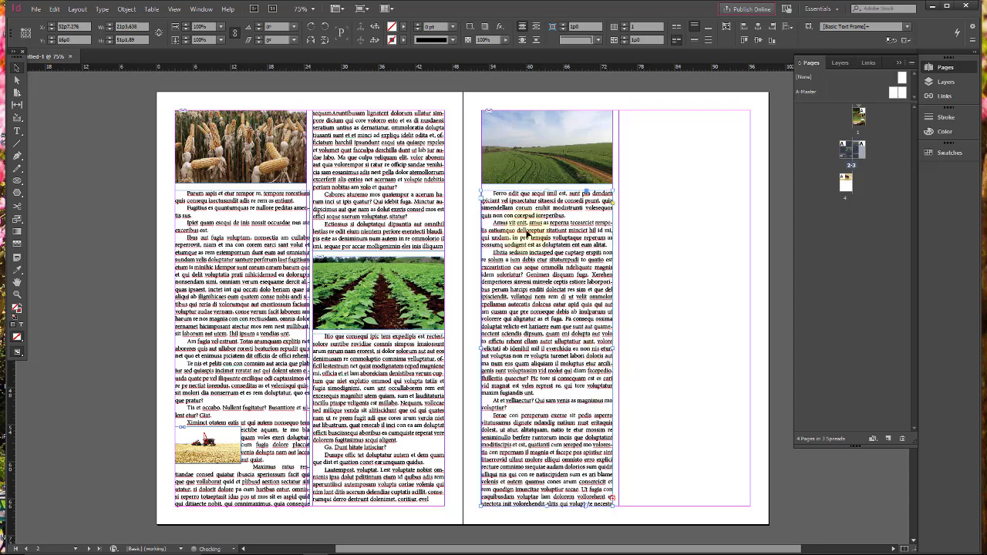
Draw a circular frame about 8p7 in diameter in the upper half of page 3's second column.
left_click(672, 302)
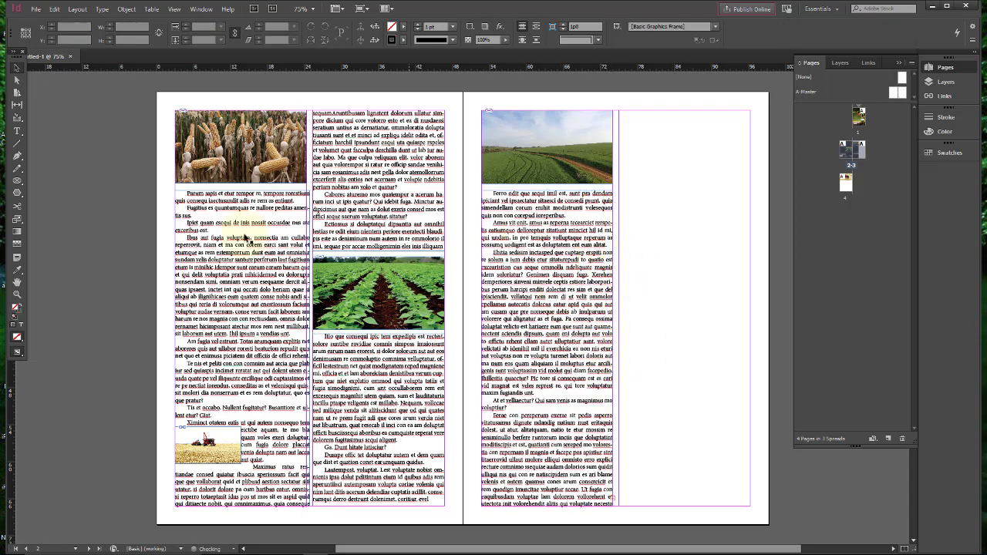
left_click(21, 183)
left_click_drag(643, 207, 721, 259)
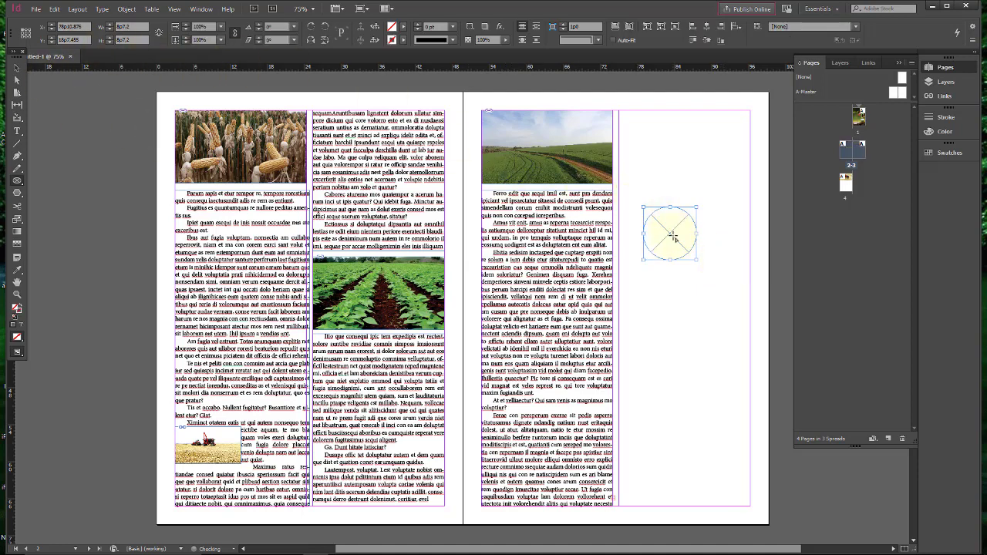
left_click(18, 68)
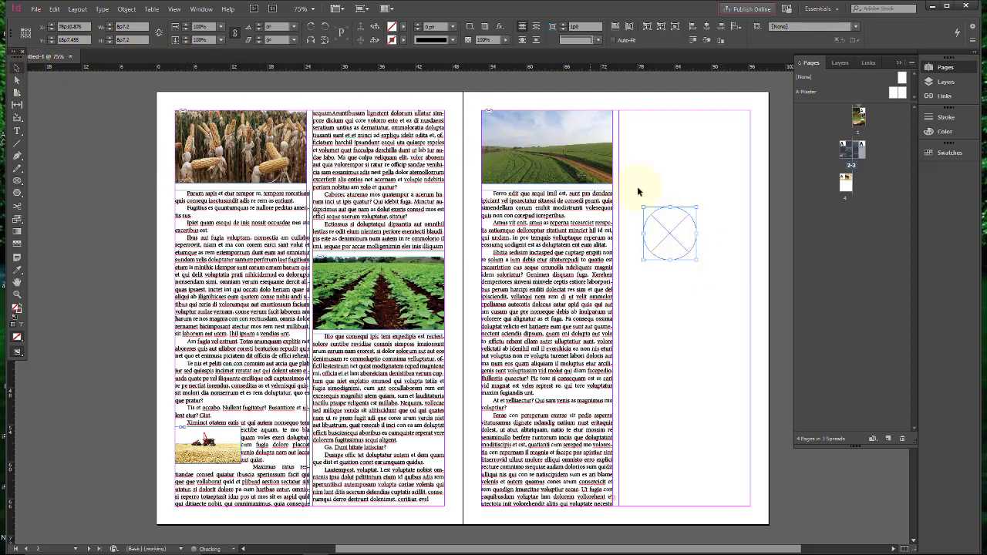
right_click(686, 226)
left_click(698, 254)
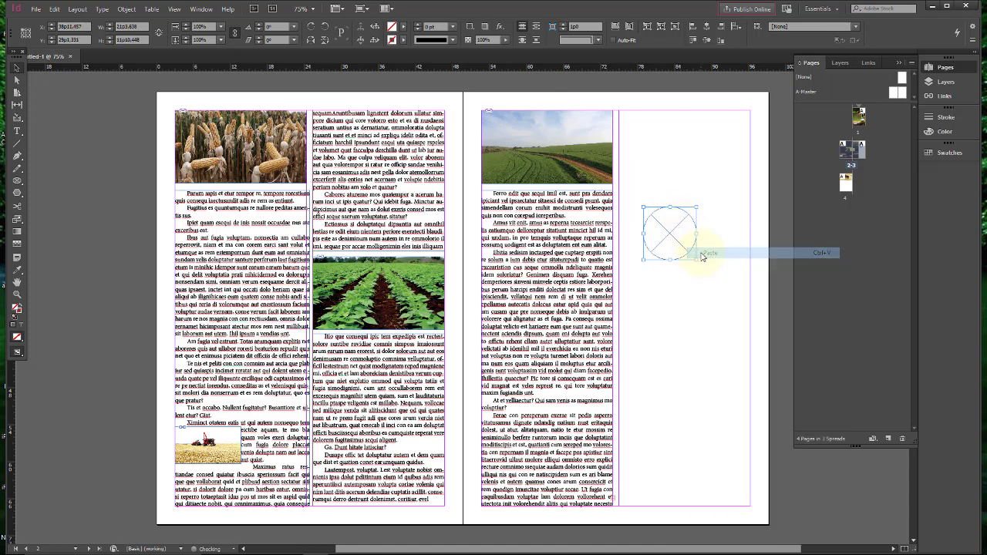
left_click_drag(510, 305, 650, 312)
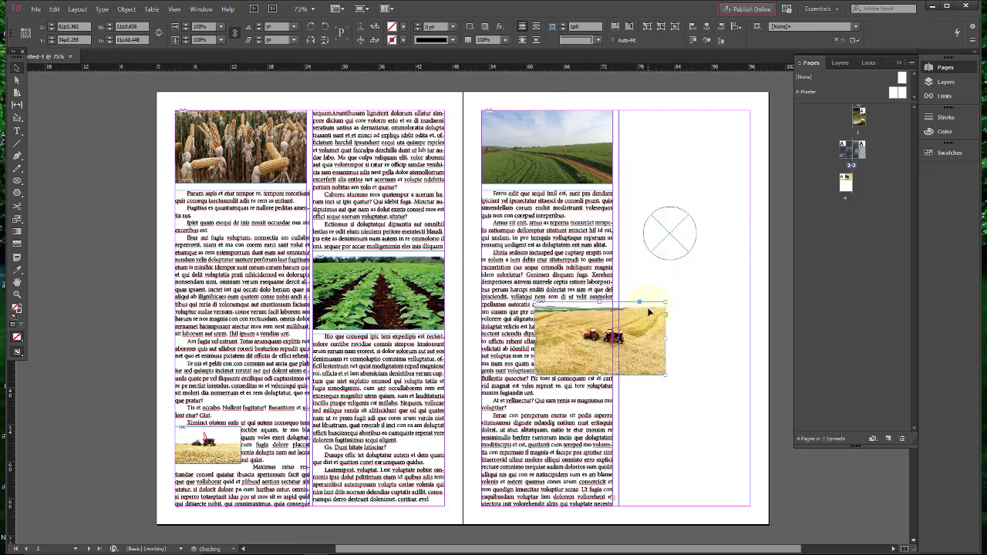
key("ctrl+x")
Place the red tractor image from the Links folder into the circular frame on page 3.
left_click(674, 261)
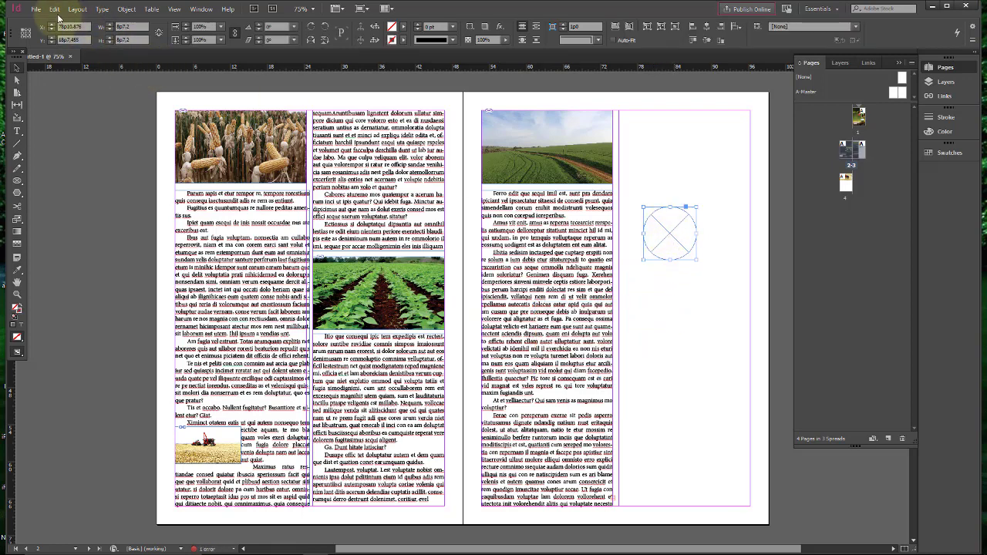
left_click(33, 10)
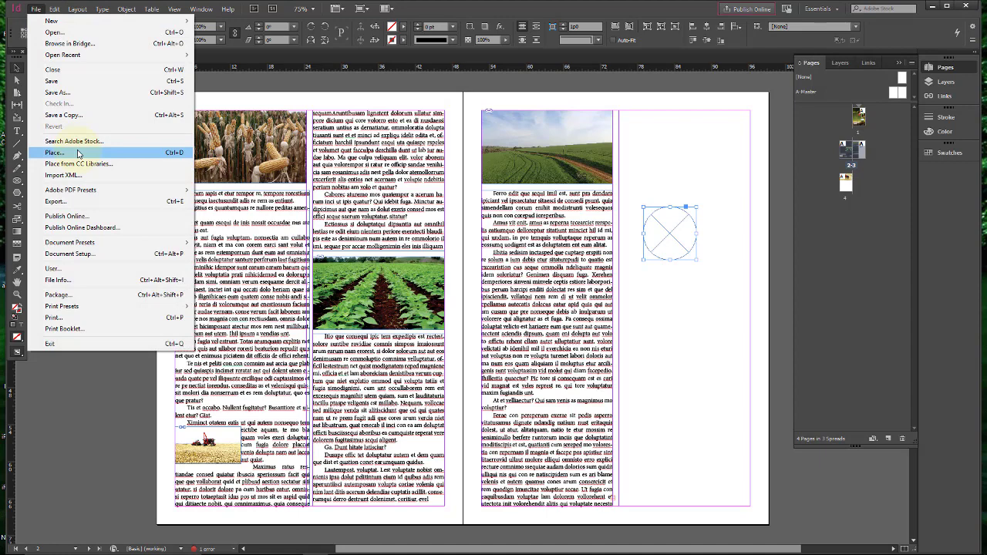
left_click(76, 153)
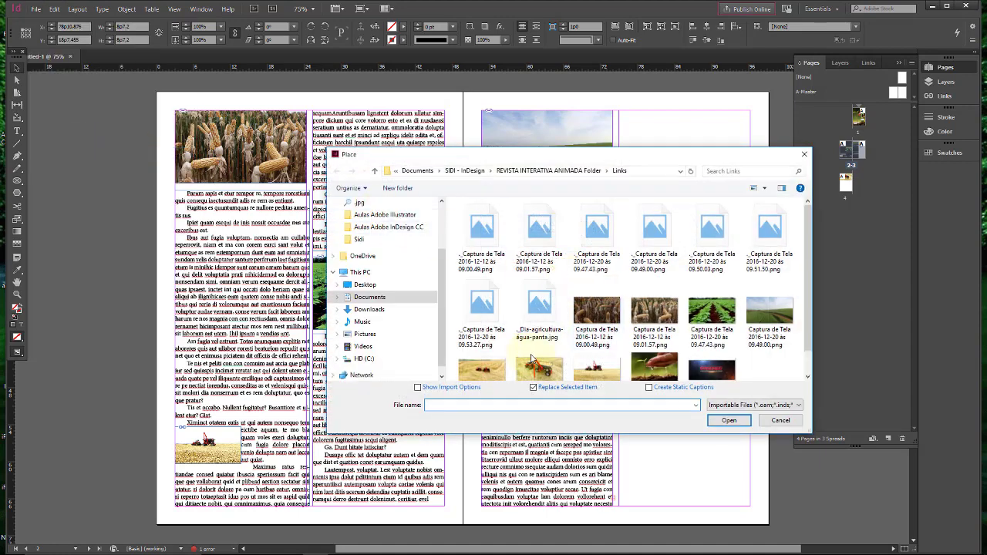
left_click(538, 378)
left_click(728, 420)
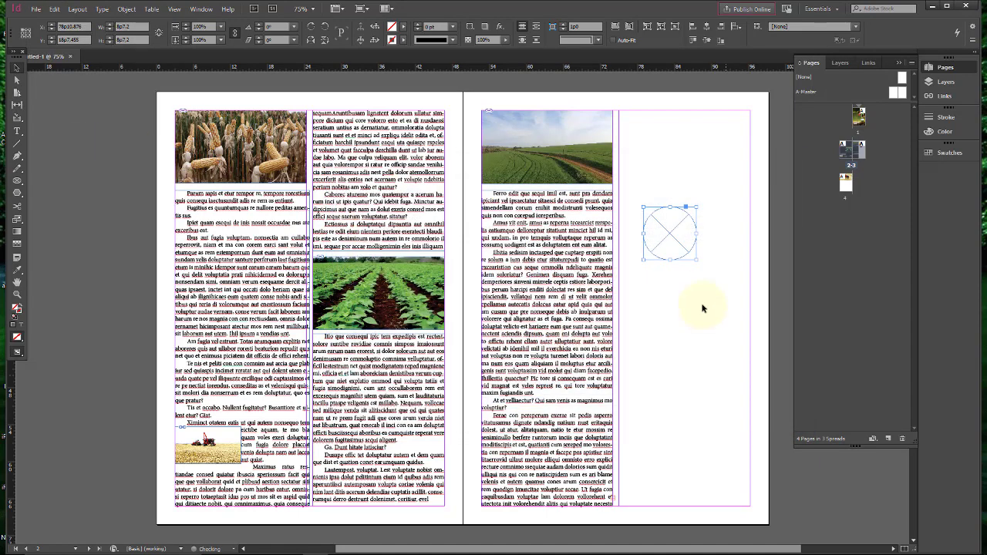
Scale the tractor image inside the circular frame down to about 10.65%, matching the circle's height.
left_click_drag(669, 233, 461, 366)
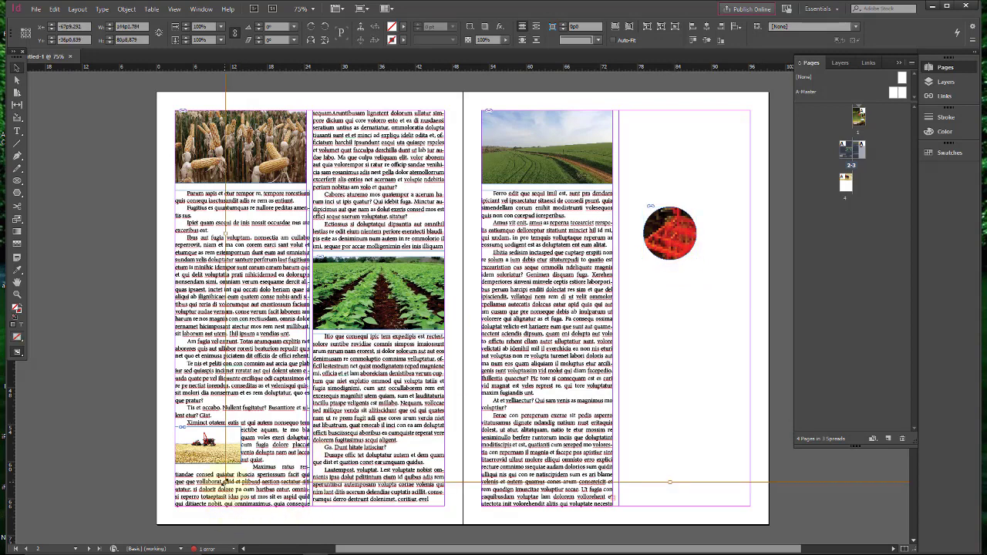
left_click_drag(266, 446, 771, 158)
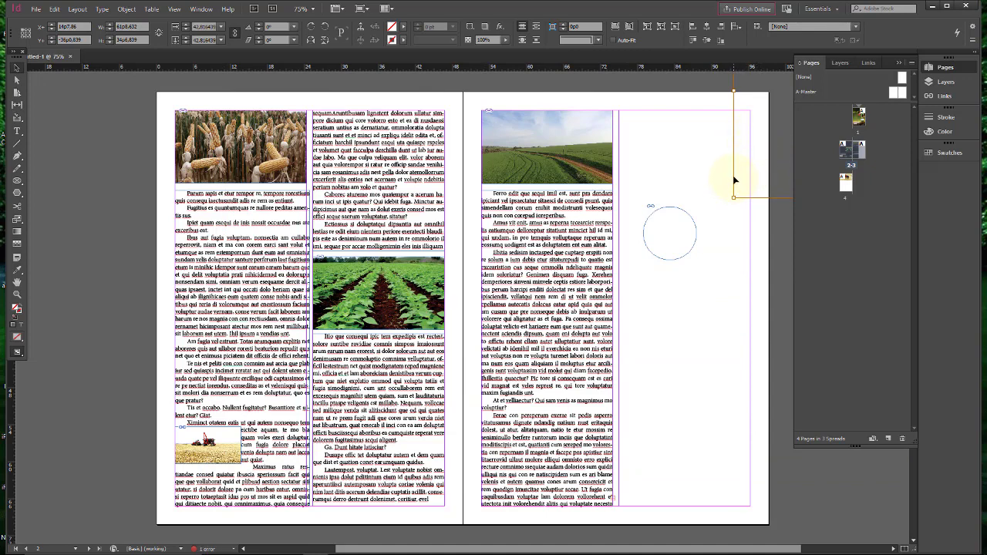
left_click_drag(734, 180, 472, 315)
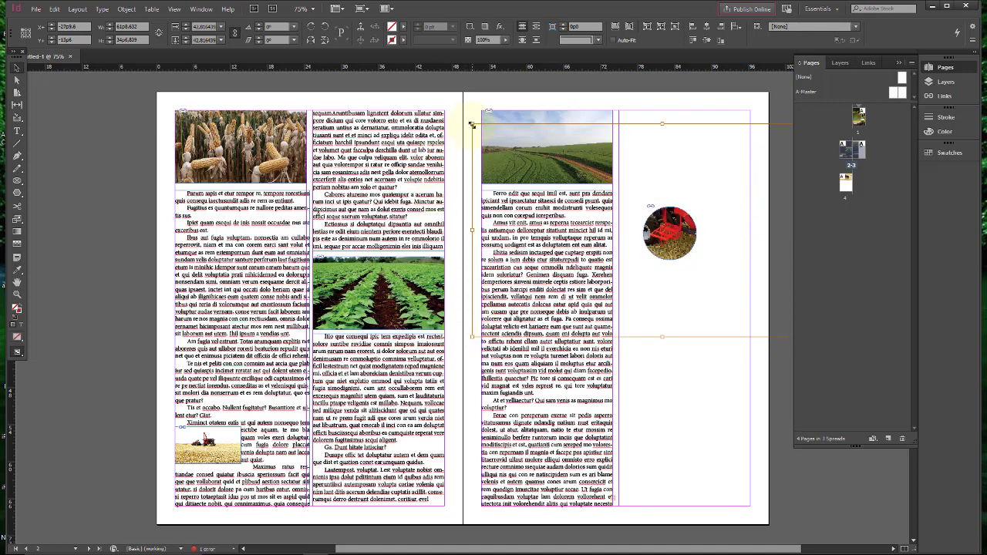
left_click_drag(472, 123, 644, 203)
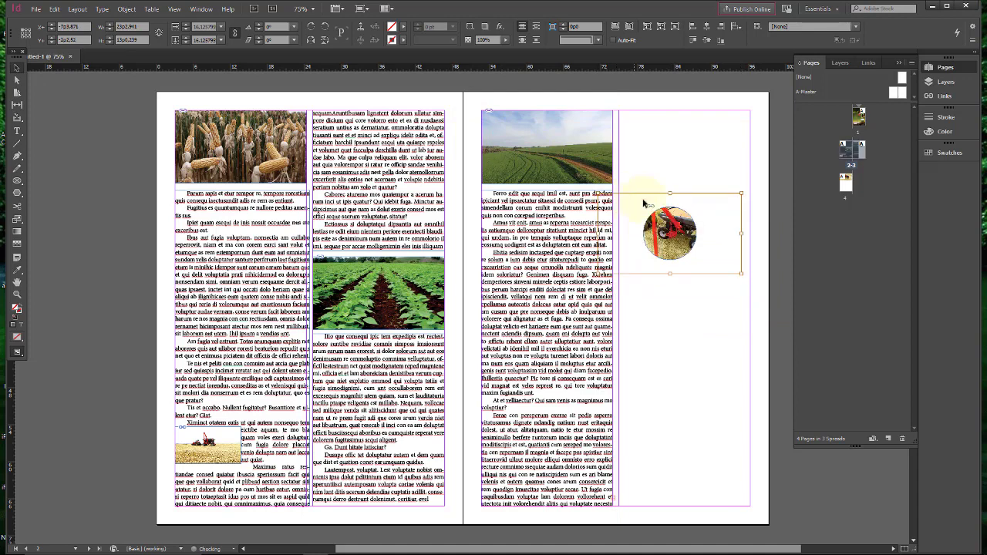
left_click_drag(741, 275, 717, 258)
left_click_drag(716, 192, 699, 203)
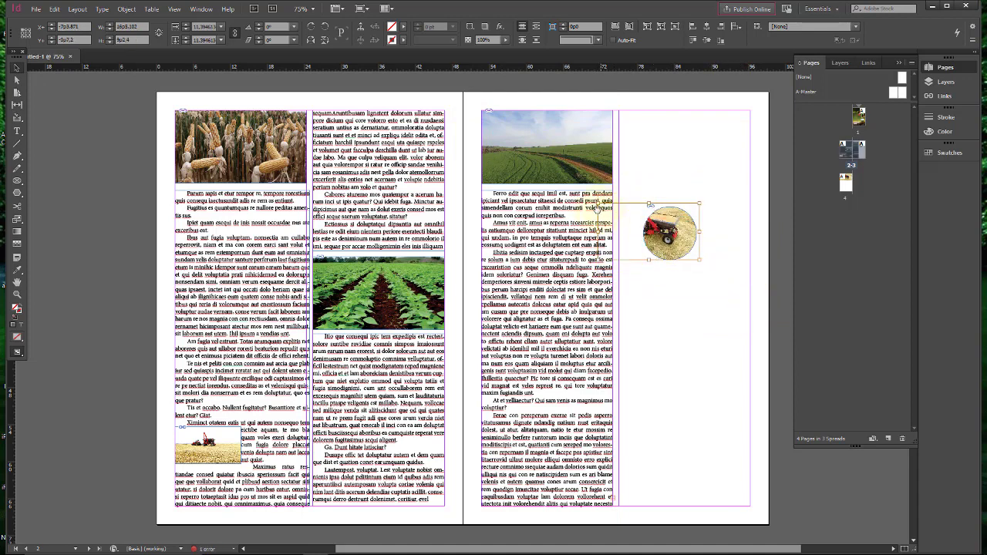
left_click_drag(597, 203, 607, 207)
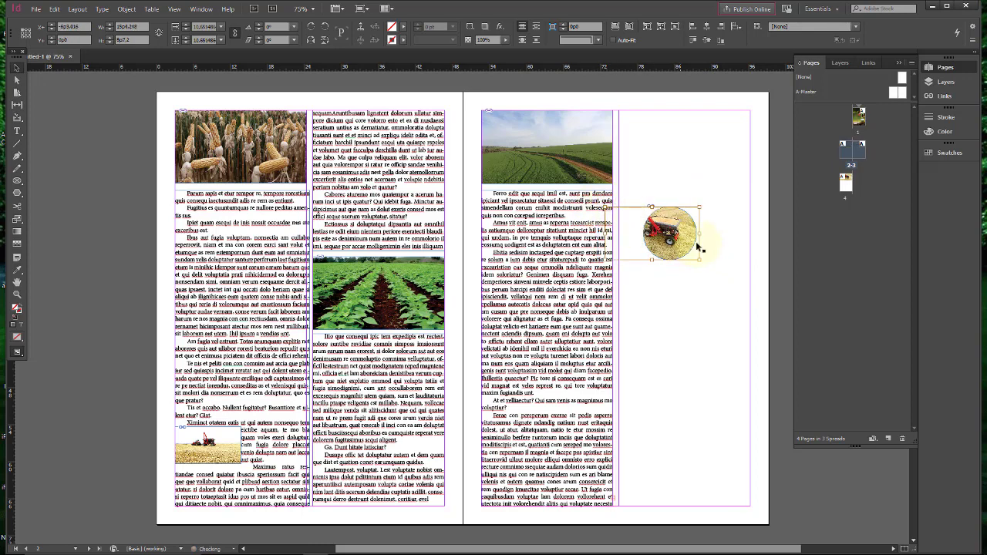
Shift the tractor image horizontally within its circular frame and move the frame to the middle of the column's width.
left_click_drag(692, 259, 706, 261)
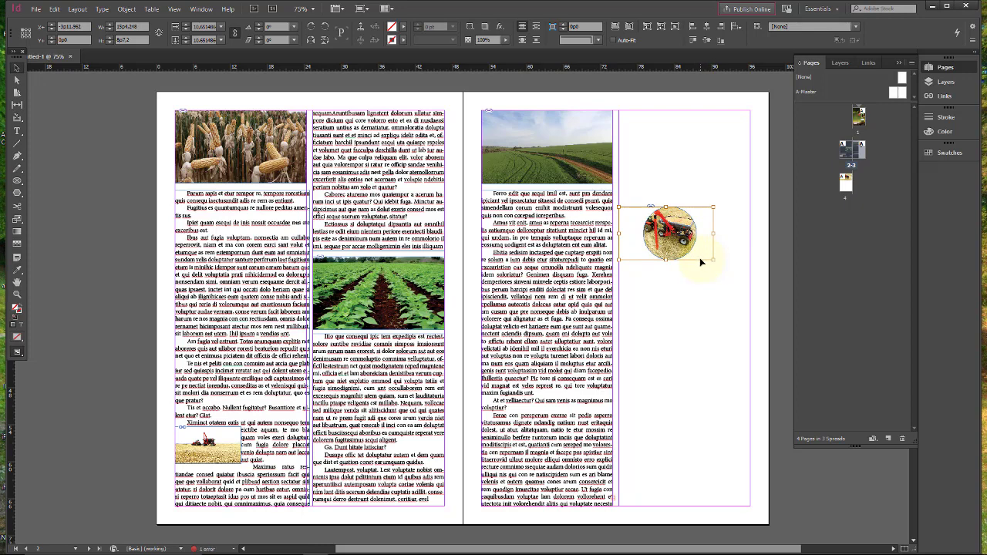
left_click_drag(700, 262, 706, 258)
left_click(696, 192)
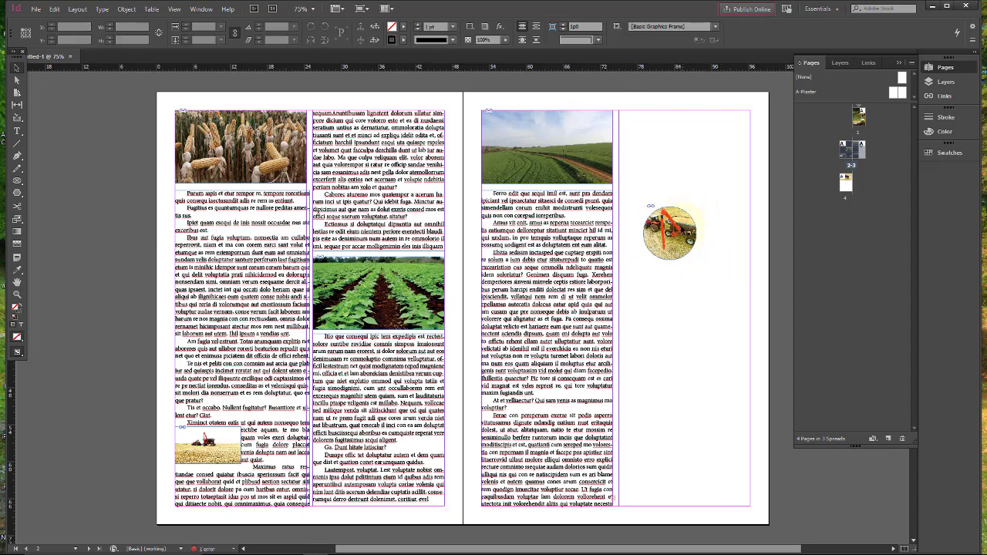
mouse_move(679, 226)
left_mouse_down()
mouse_move(709, 235)
mouse_move(691, 227)
left_mouse_up()
left_click(458, 125)
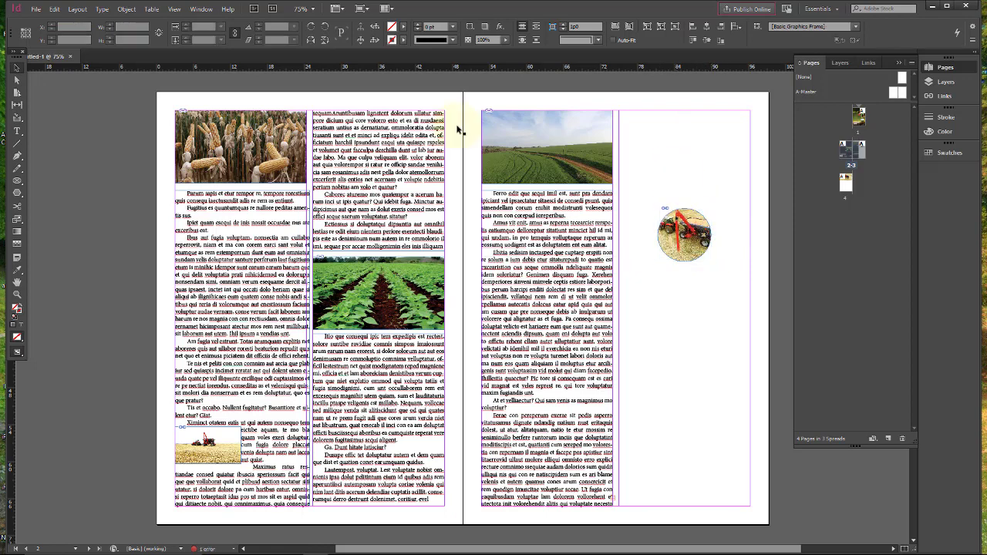
Draw a text frame covering page 3's second column and fill it with placeholder text.
left_click(17, 131)
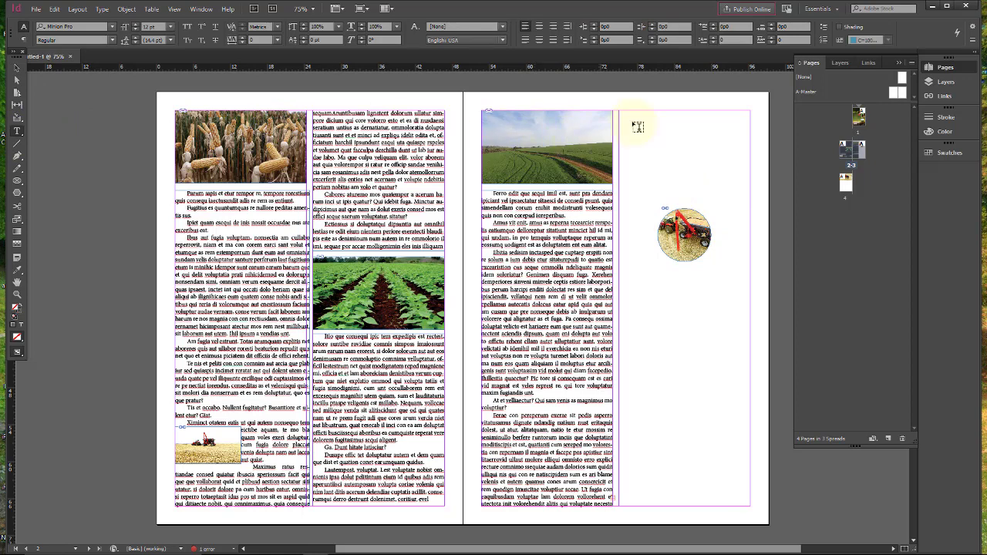
left_click_drag(619, 112, 752, 510)
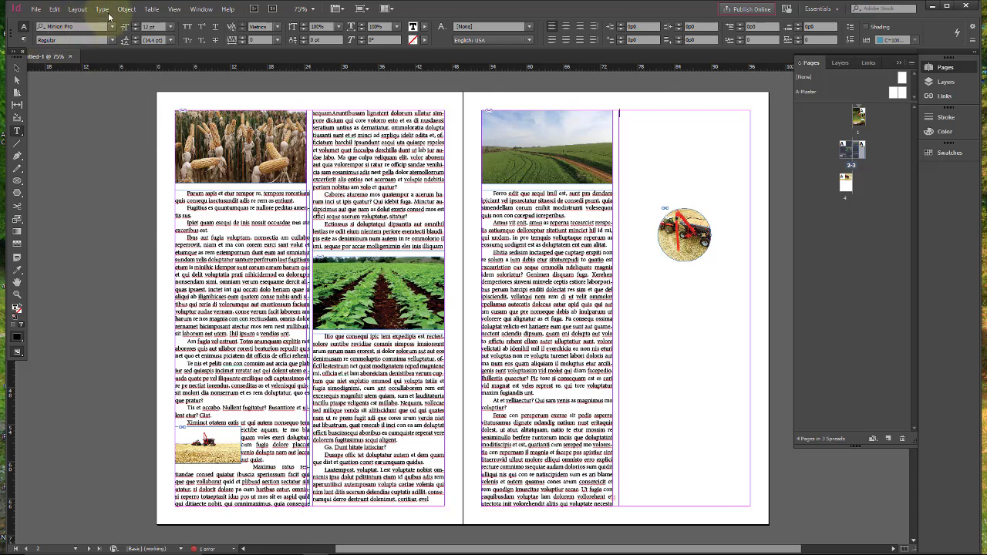
left_click(105, 11)
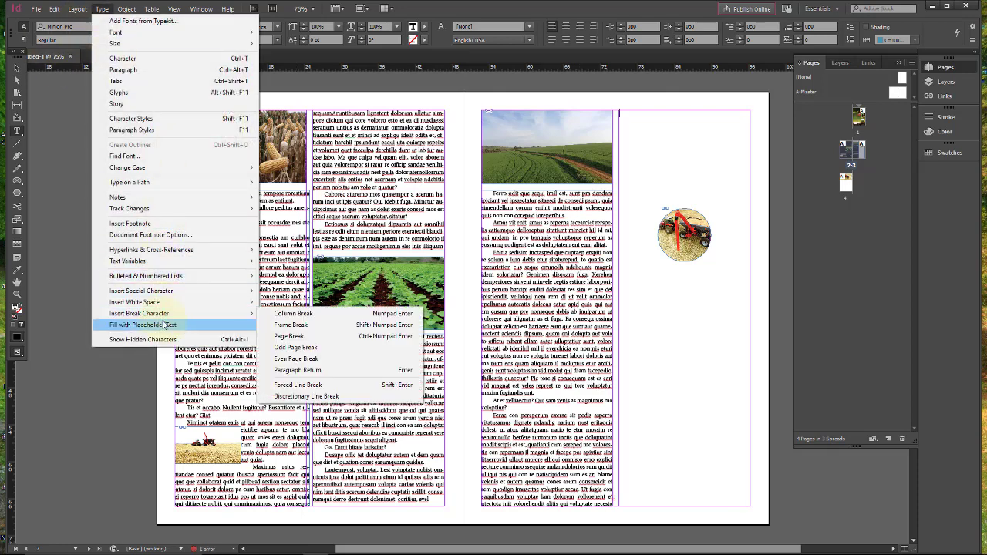
left_click(165, 325)
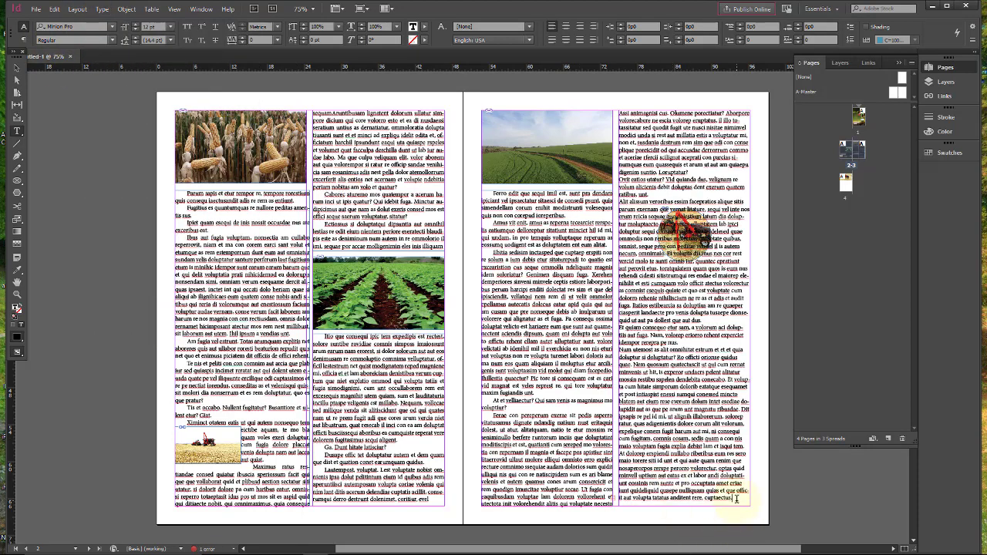
Justify page 3's second-column text with last lines aligned left and increase its first-line left indent to about 1p2.
left_click_drag(737, 499, 617, 110)
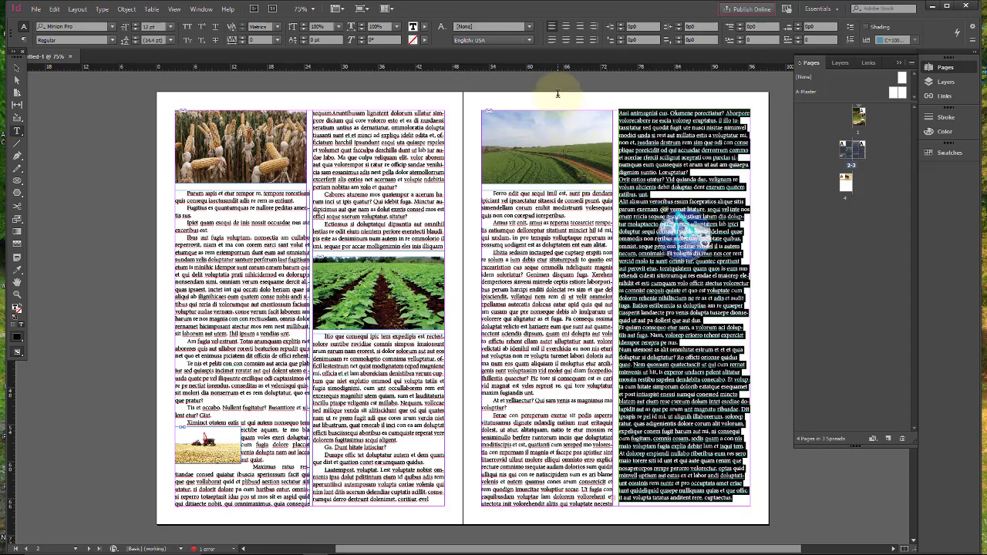
left_click(553, 39)
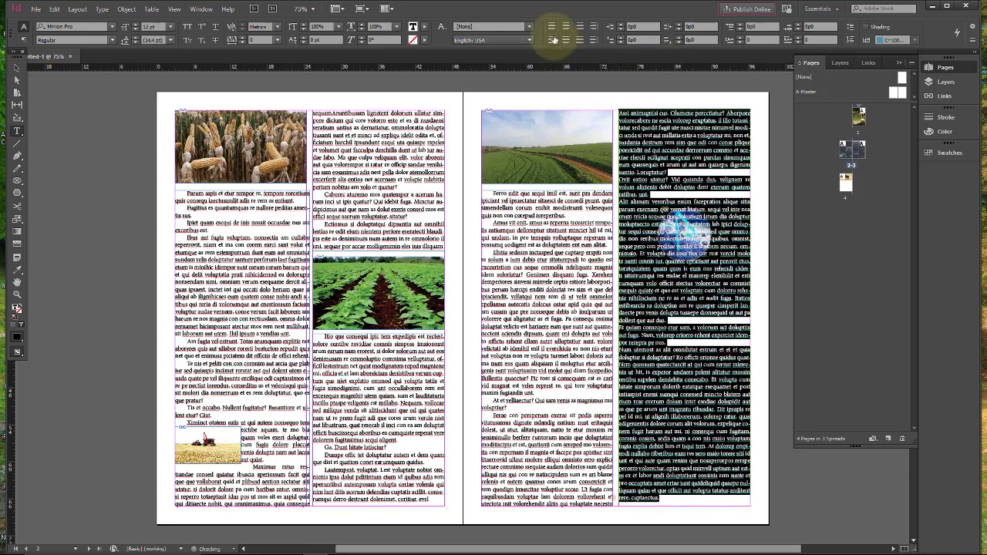
left_click(620, 38)
left_click(620, 38)
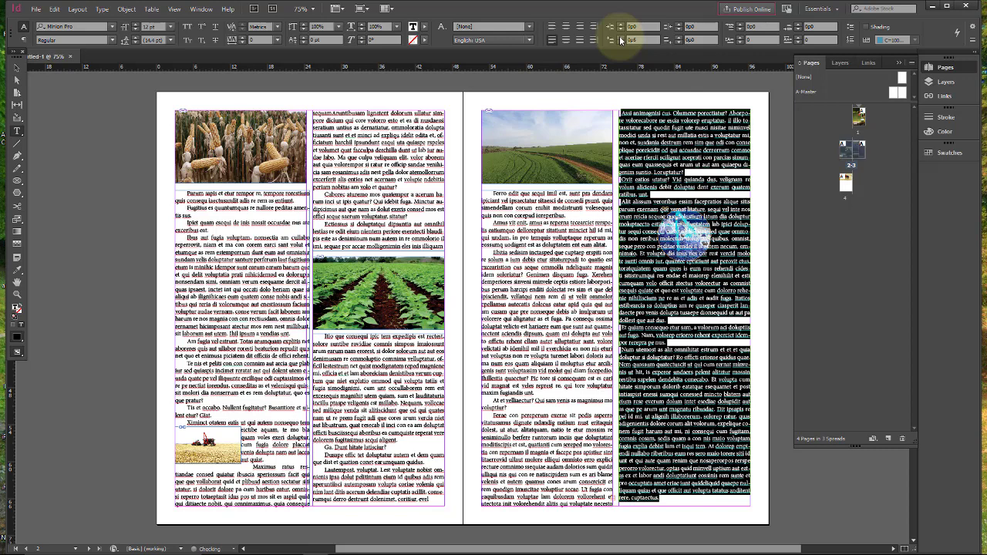
left_click(620, 38)
left_click(620, 38)
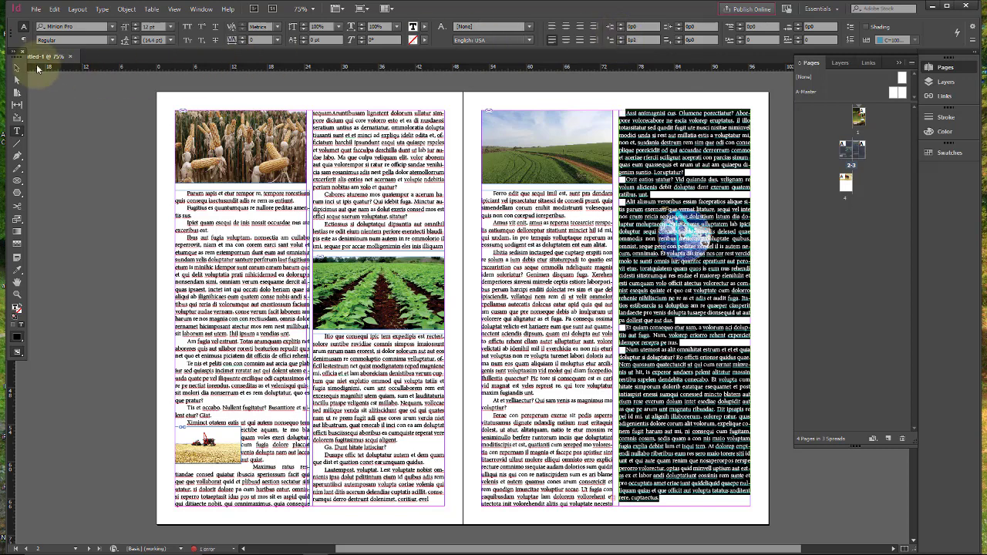
Send page 3's second-column text frame to the back, behind the circular tractor image.
left_click(16, 67)
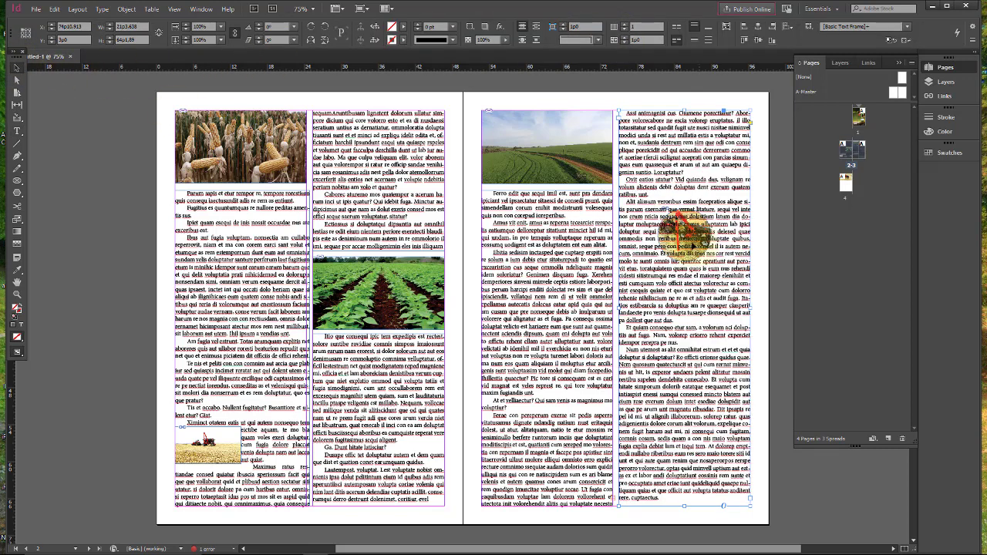
right_click(718, 241)
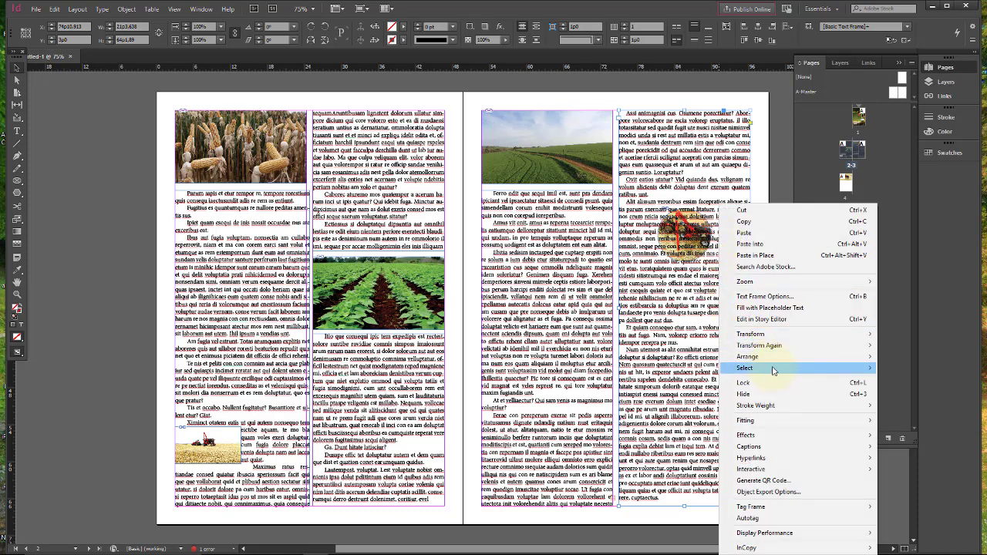
mouse_move(772, 361)
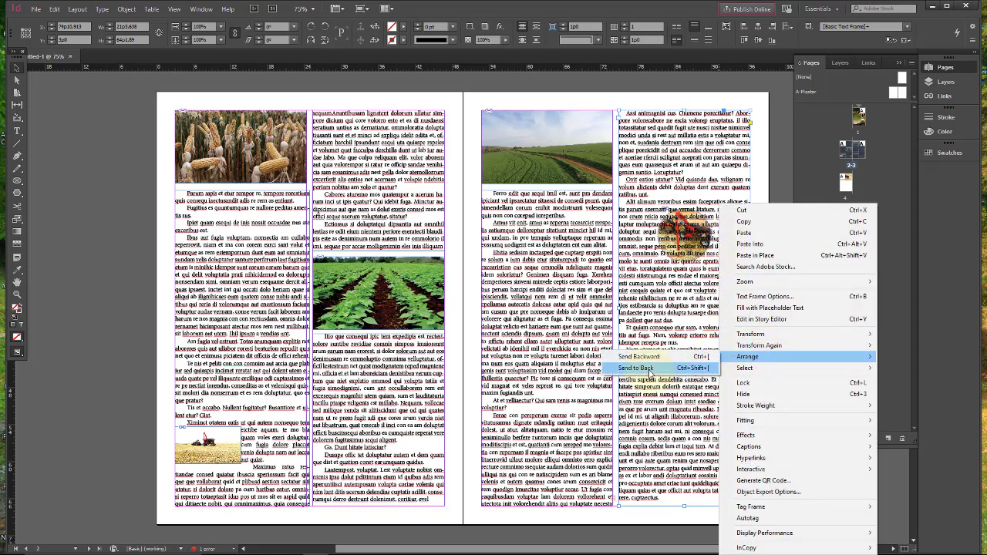
left_click(650, 369)
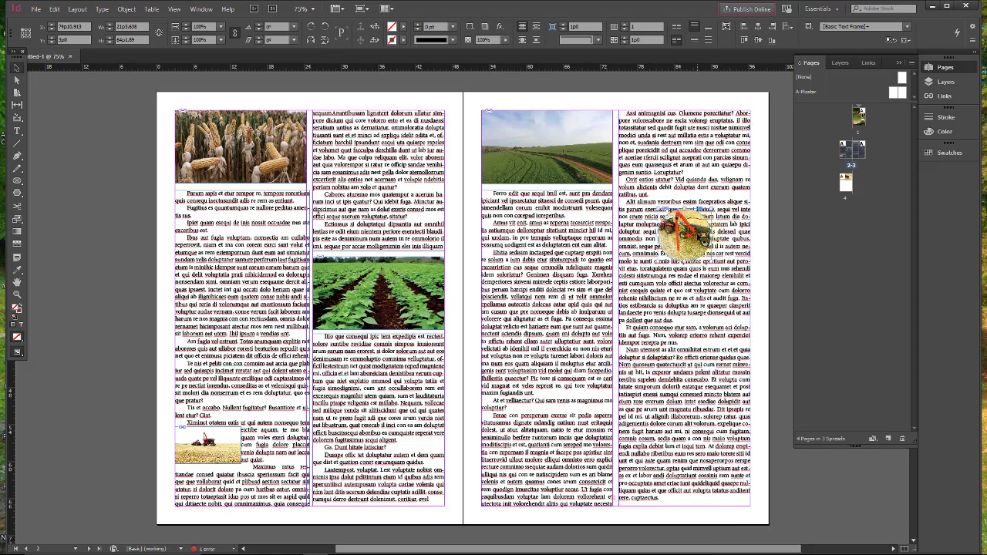
Wrap the text around the circular tractor image's shape and move the image slightly down the column.
left_click(535, 27)
left_click(522, 27)
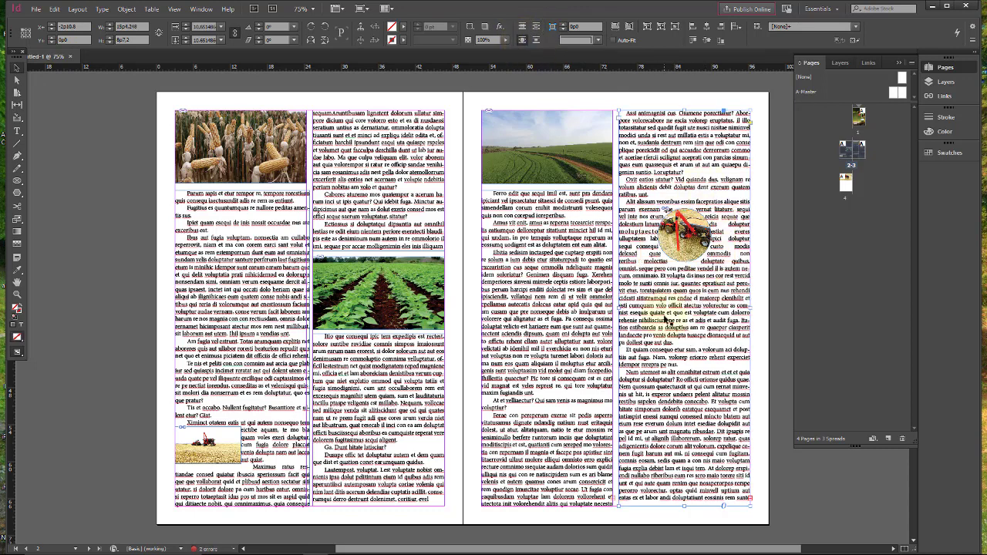
left_click(664, 317)
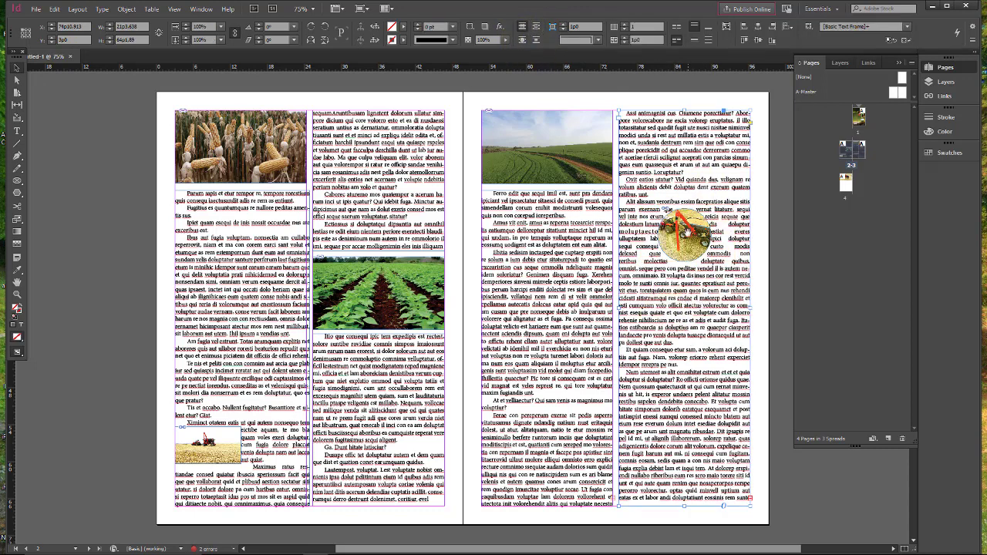
left_click(686, 231)
left_click_drag(686, 224, 694, 232)
left_click_drag(690, 342, 692, 281)
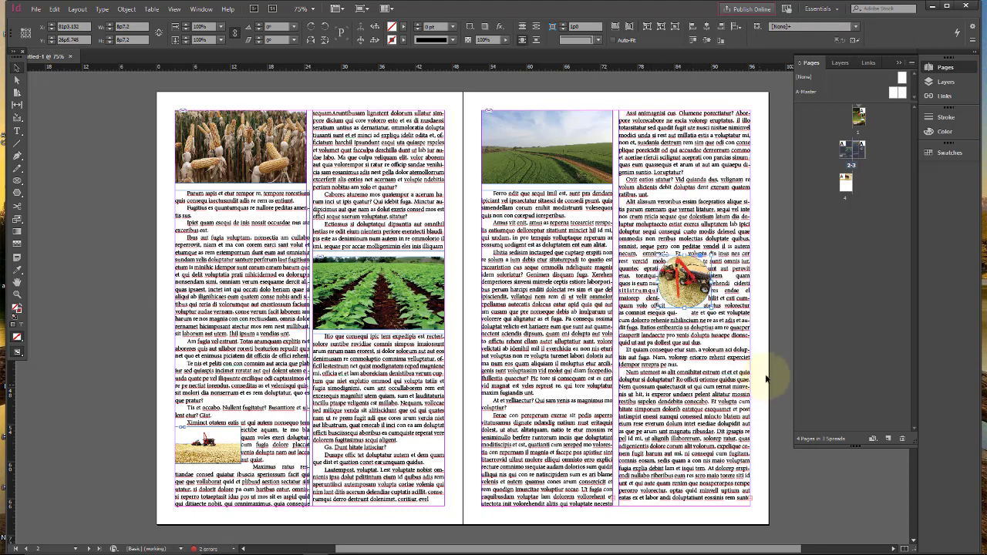
Place the image GV 15000.Still001.png on page 4, drawing it as a small picture near the page's lower margin.
double_click(846, 187)
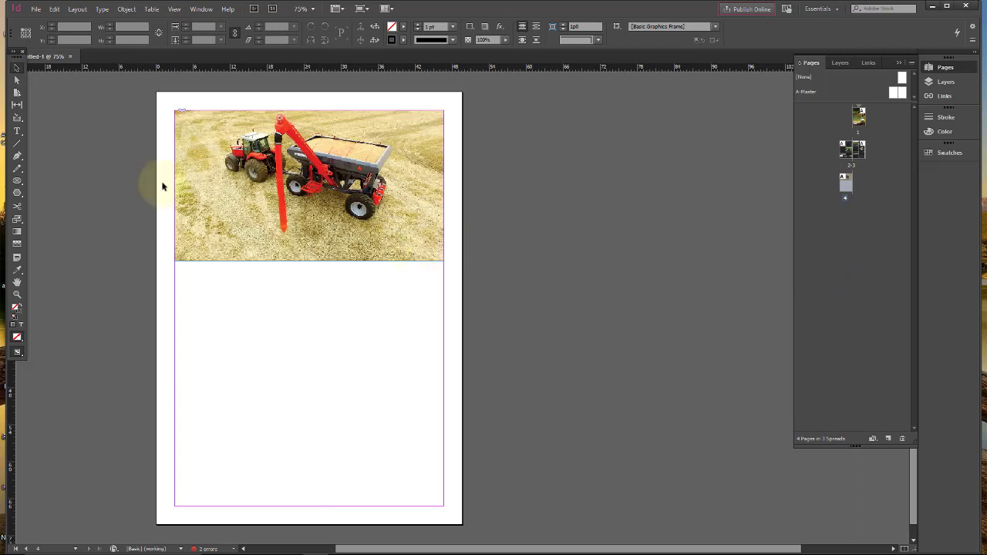
left_click(37, 9)
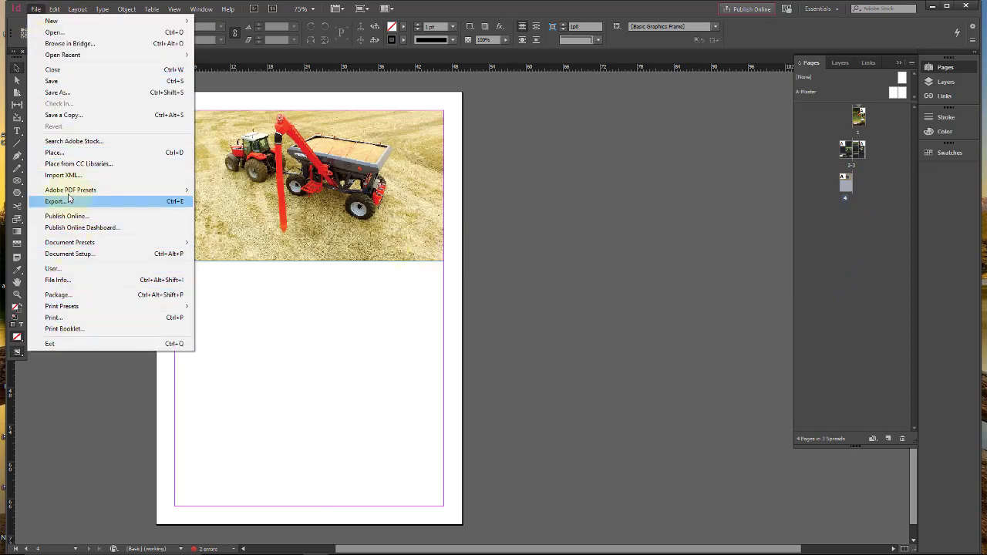
left_click(77, 153)
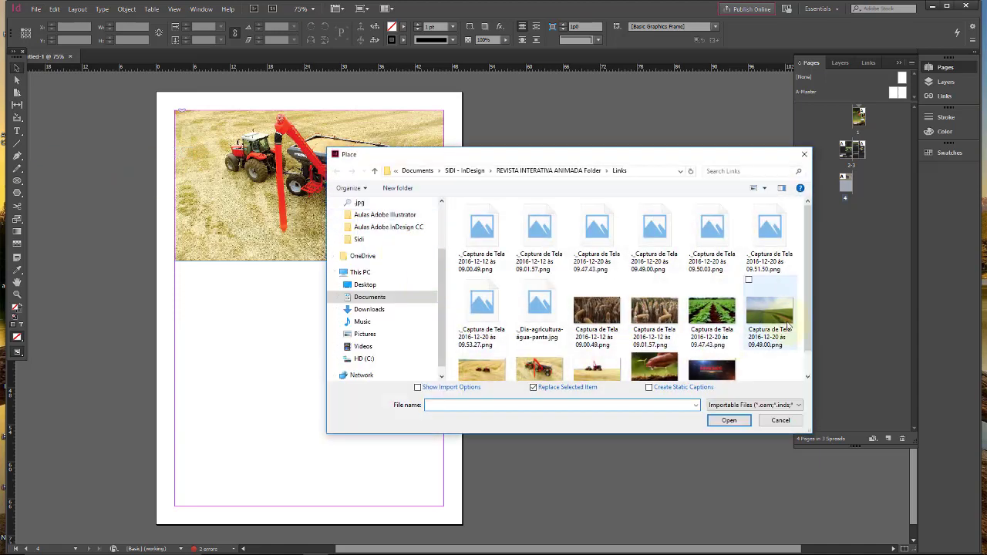
left_click(714, 371)
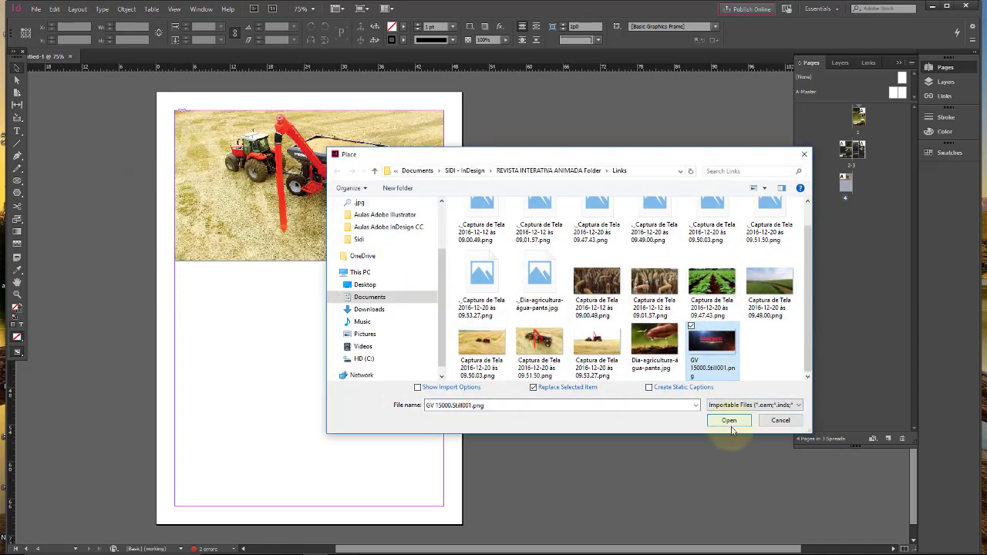
left_click(732, 428)
left_click_drag(280, 438, 398, 482)
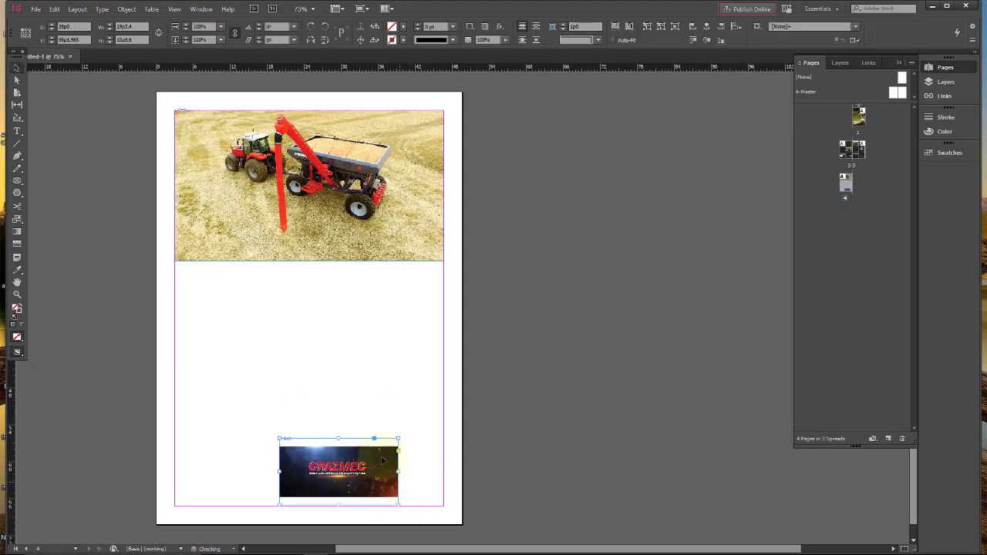
Move the placed GRAZMEC image into the lower-right corner of page 4's margins.
left_click(61, 148)
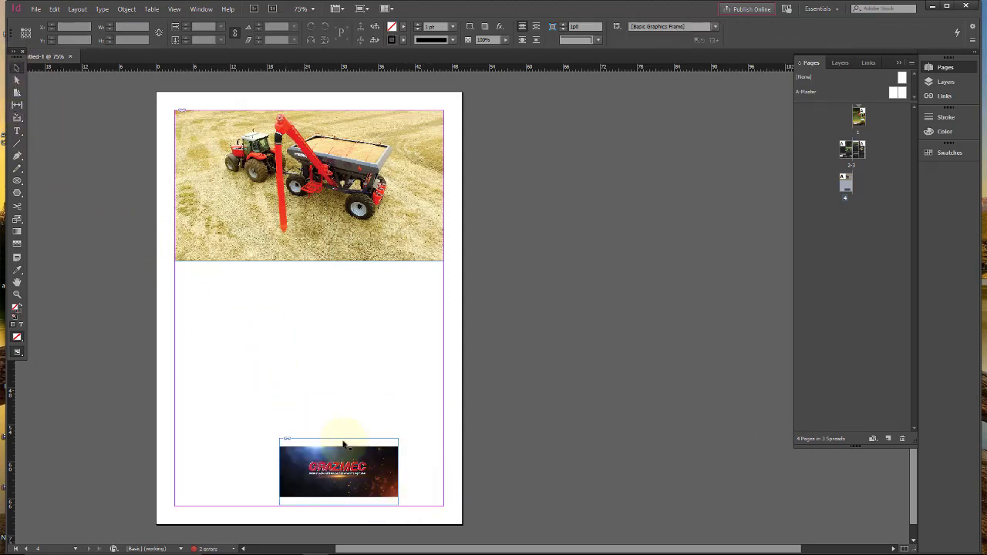
left_click_drag(362, 468, 453, 472)
left_click(396, 403)
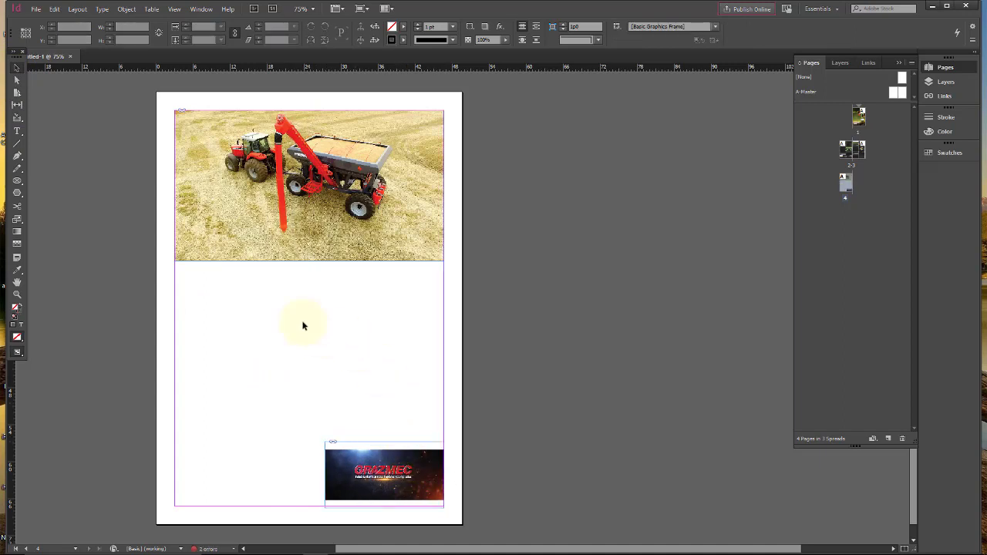
Draw a text frame filling page 4's margin area below the tractor photo and fill it with placeholder text.
left_click(17, 131)
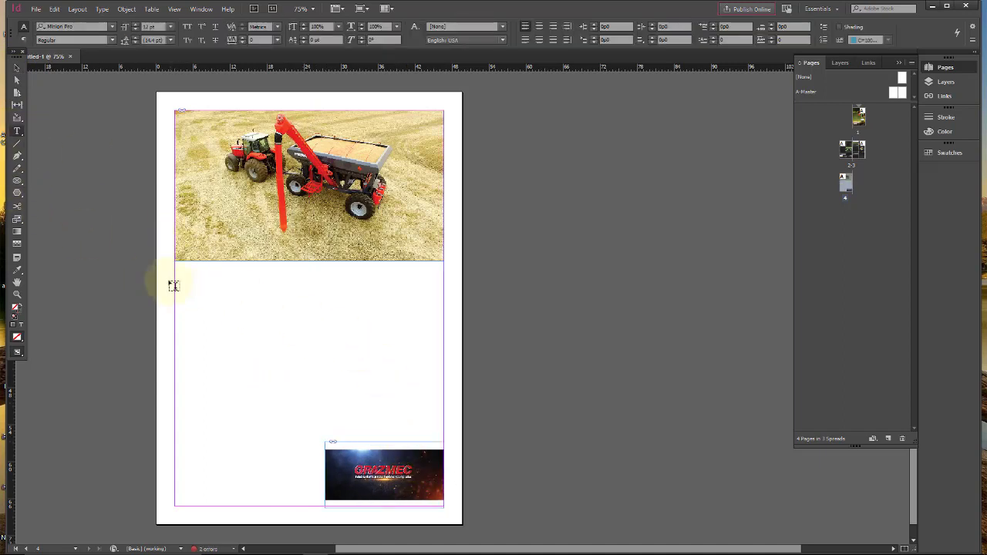
left_click_drag(180, 272, 443, 508)
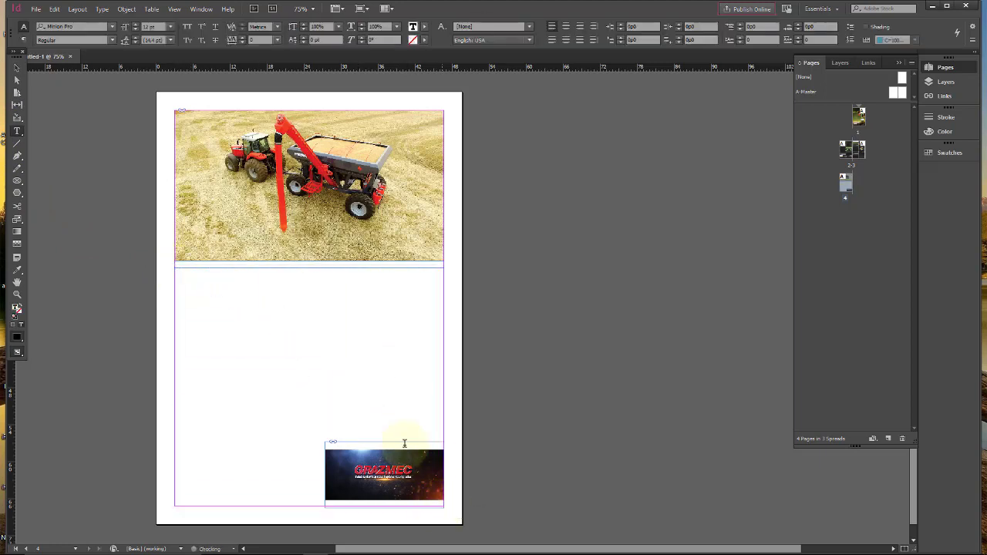
left_click(102, 9)
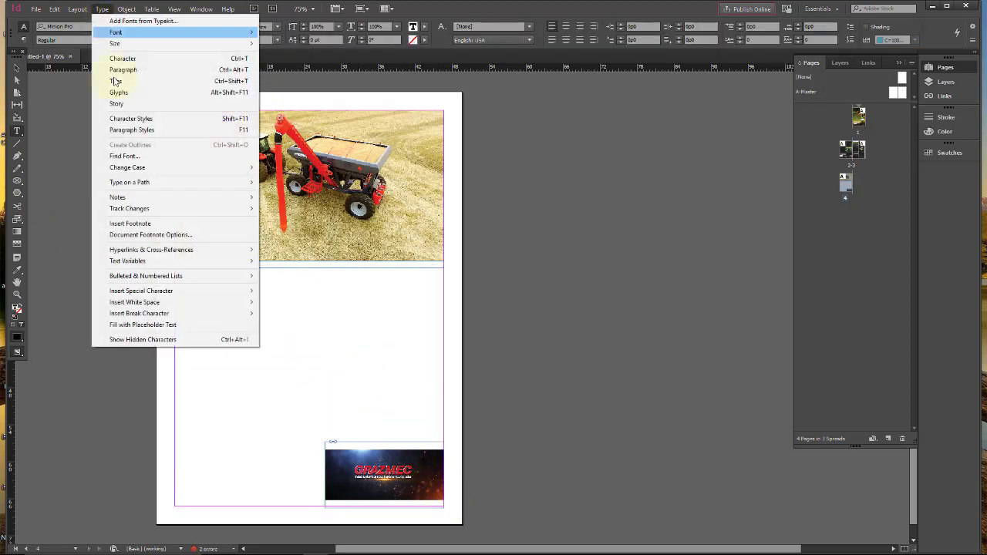
left_click(147, 325)
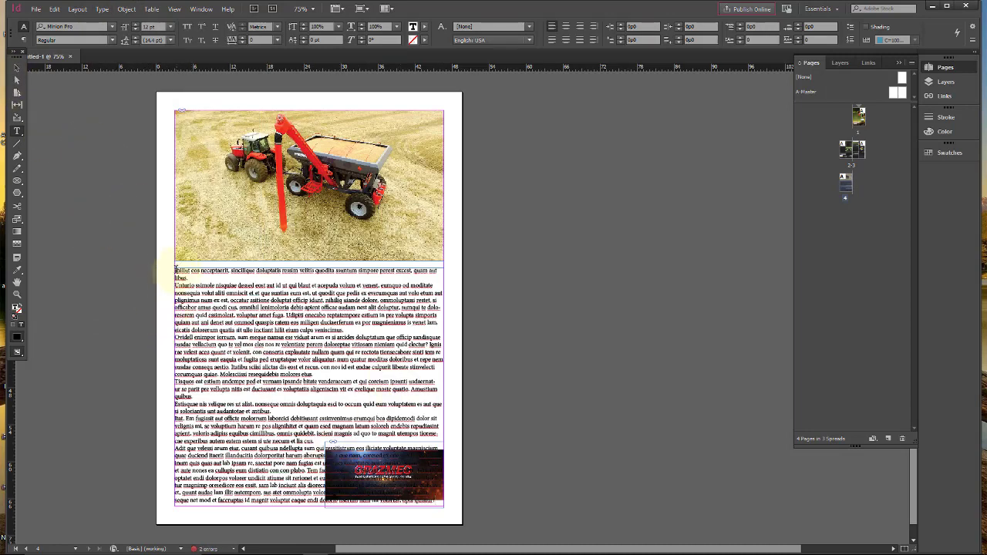
Justify all of page 4's text with last lines aligned left and increase its first-line left indent to about 2p1.
left_click_drag(175, 271, 471, 496)
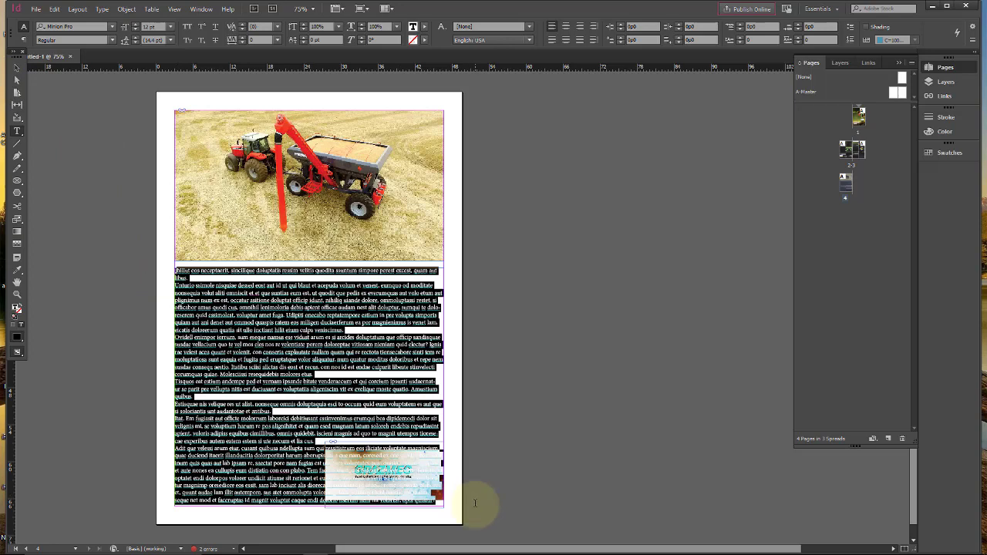
left_click(551, 40)
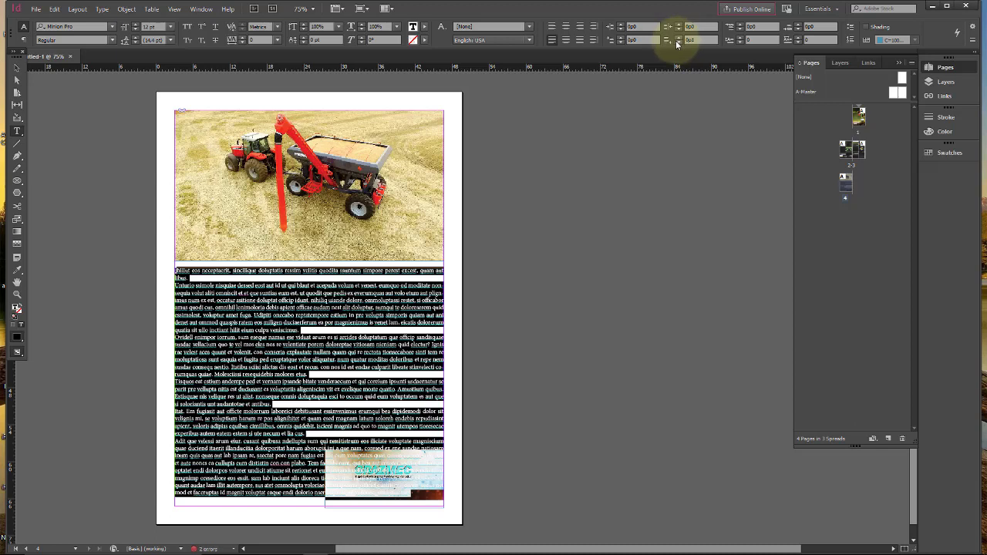
left_click(621, 39)
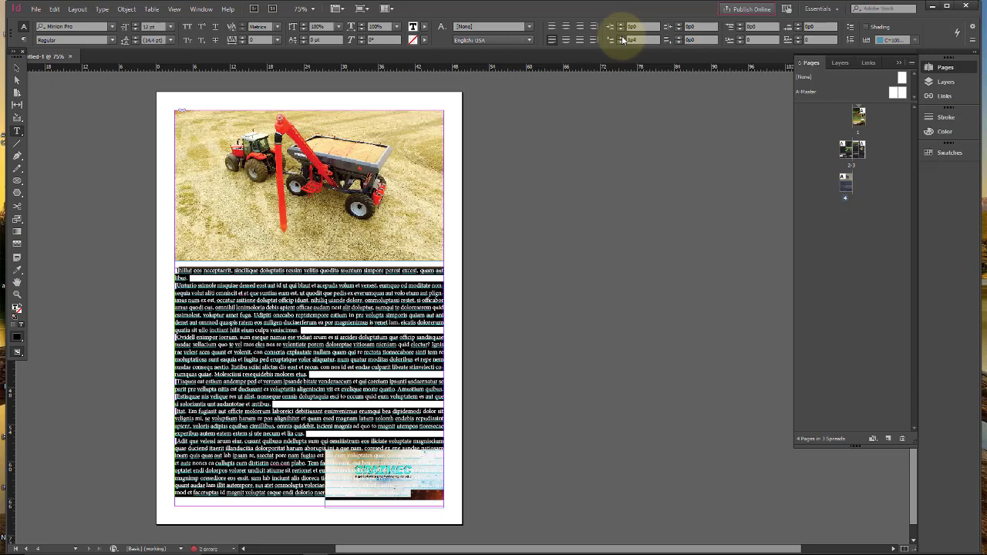
left_click(622, 39)
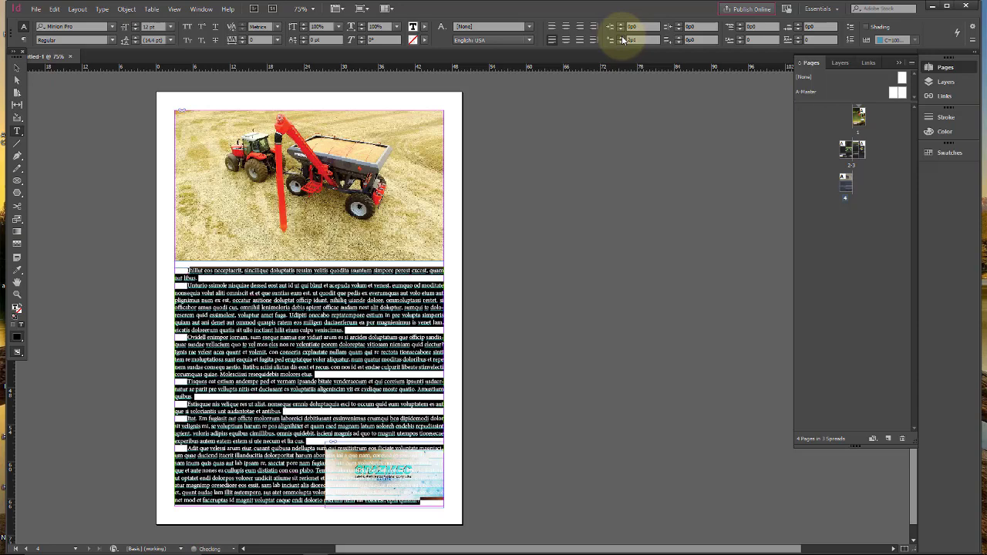
Send page 4's text frame to the back and wrap the text around the GRAZMEC image's bounding box.
left_click(17, 69)
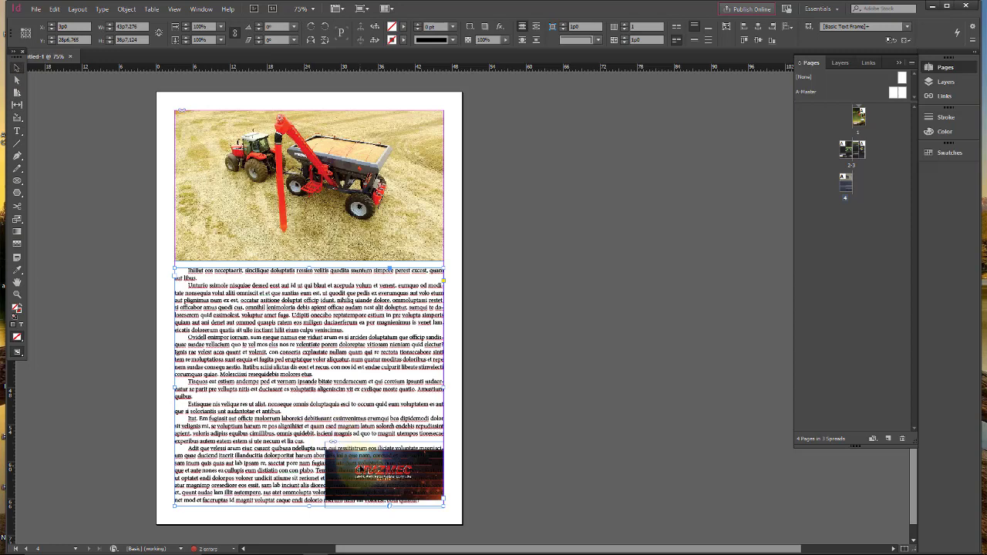
right_click(323, 364)
mouse_move(376, 162)
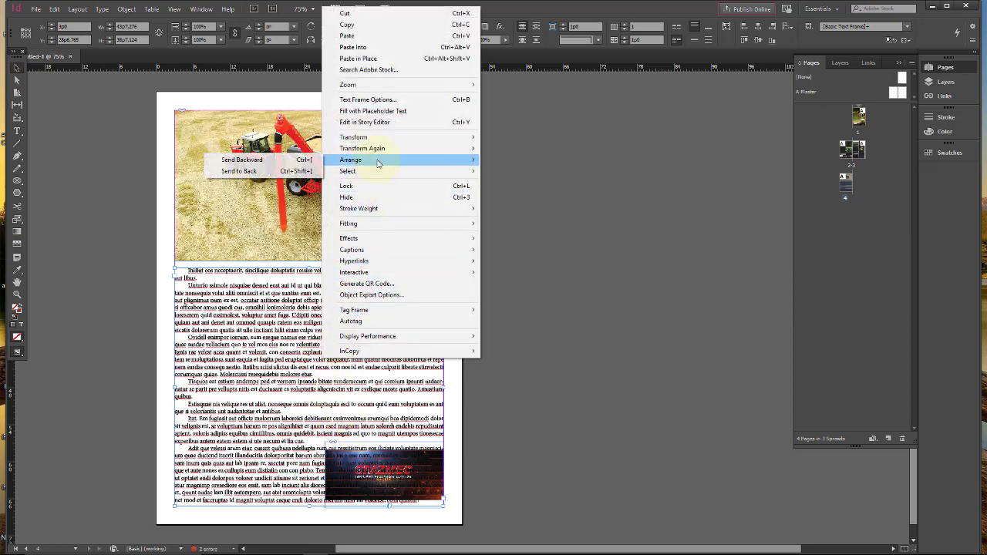
left_click(272, 171)
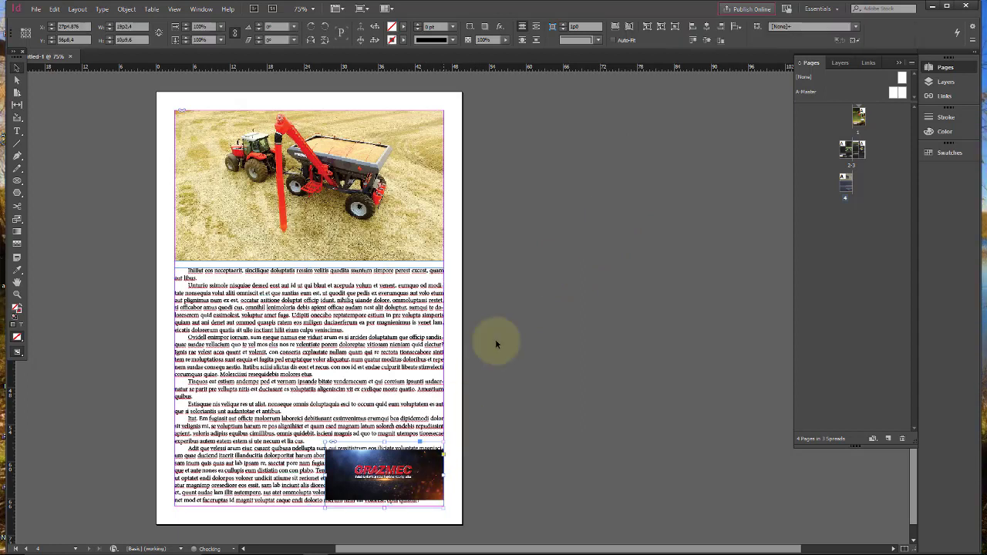
left_click(535, 27)
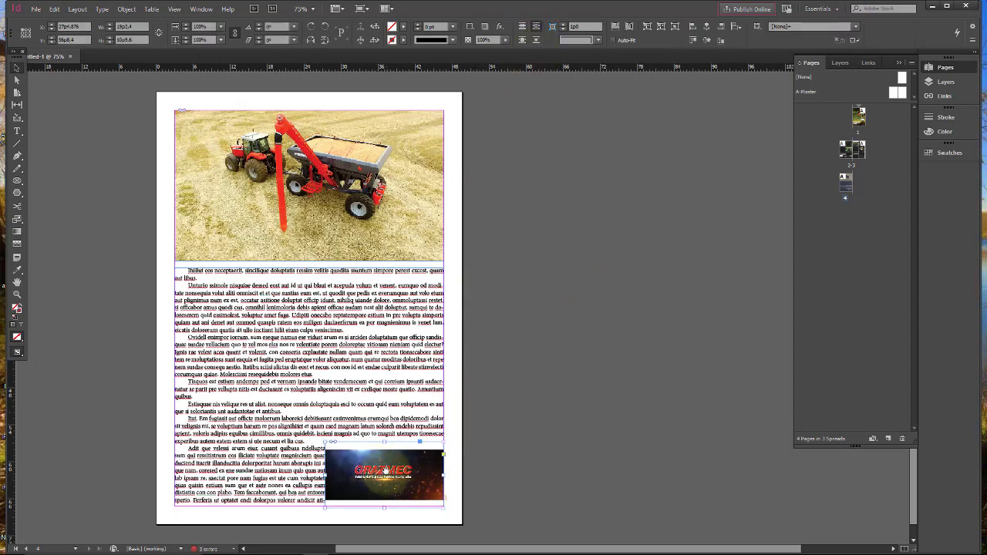
Shift the GRAZMEC picture down inside its frame and lower the frame's top edge to remove the empty strip above it.
left_click_drag(386, 468, 383, 472)
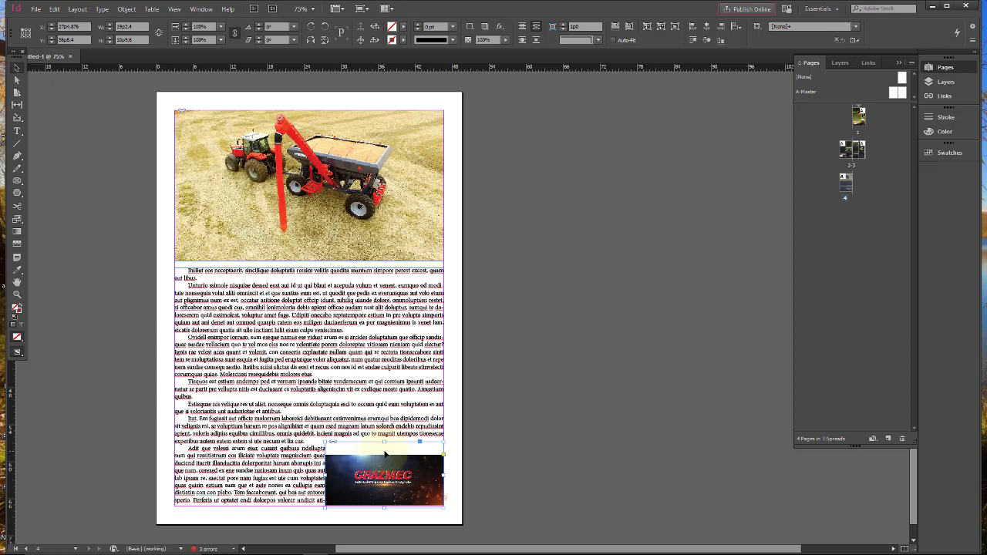
left_click(467, 438)
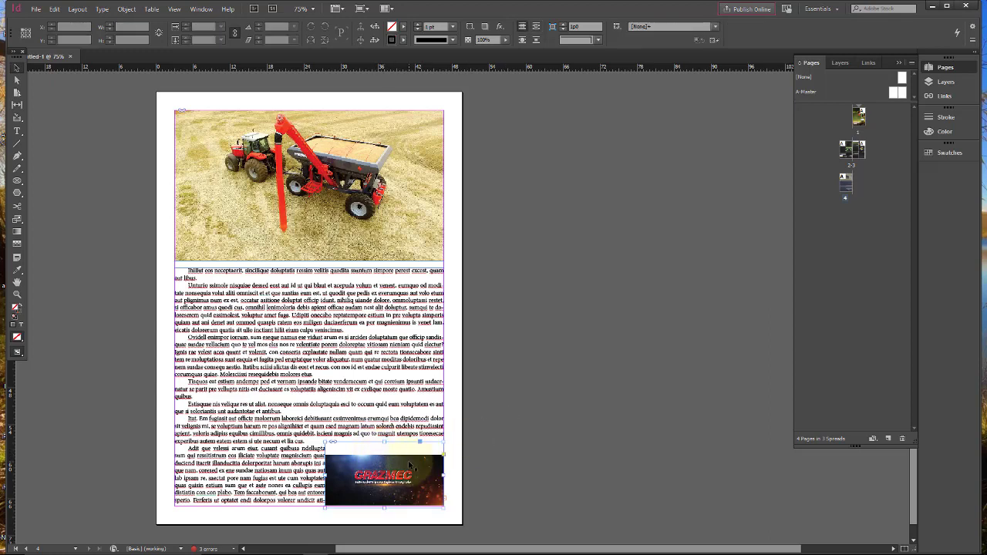
left_click(408, 461)
left_click_drag(384, 442, 384, 454)
left_click(499, 425)
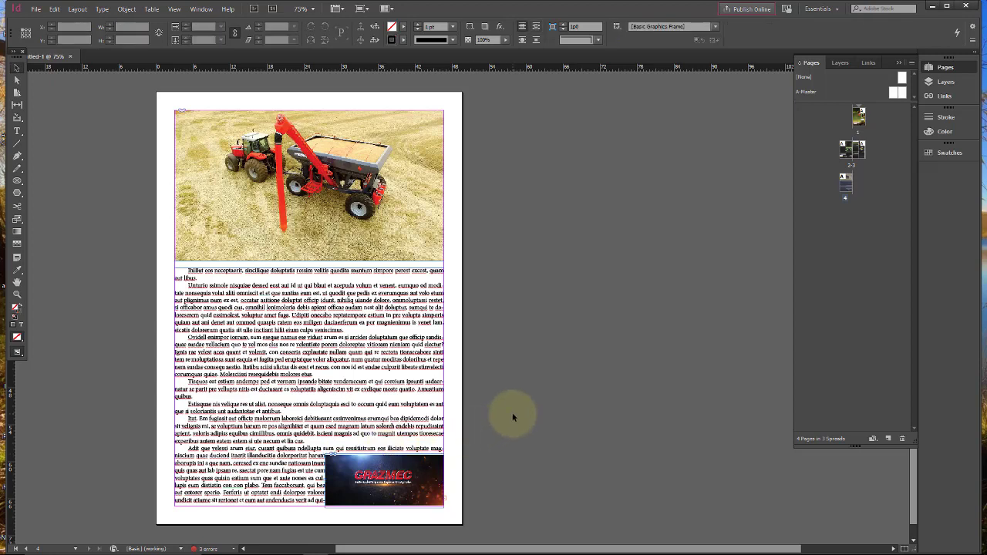
Review the layout of the inner spread and page 4, finishing on the cover page.
double_click(862, 116)
double_click(848, 149)
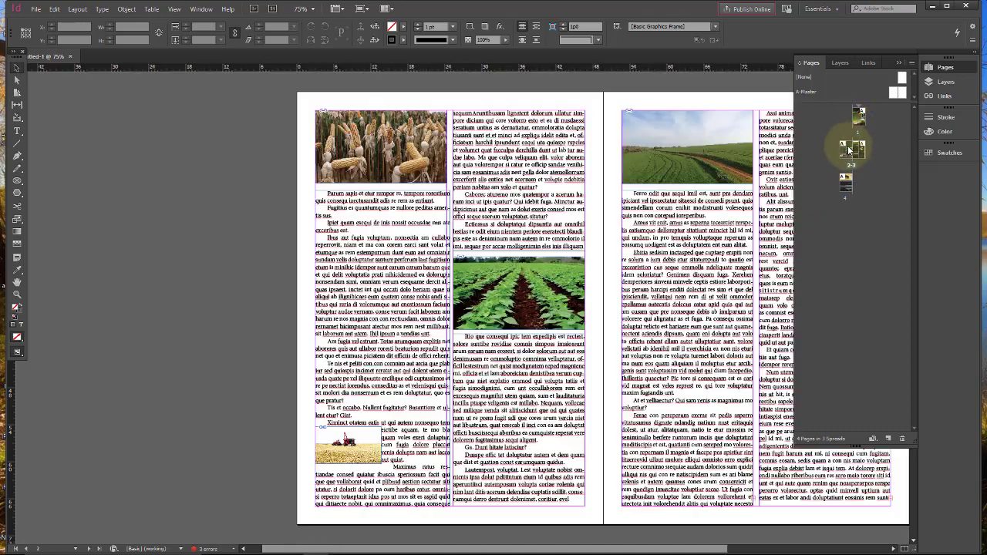
double_click(860, 149)
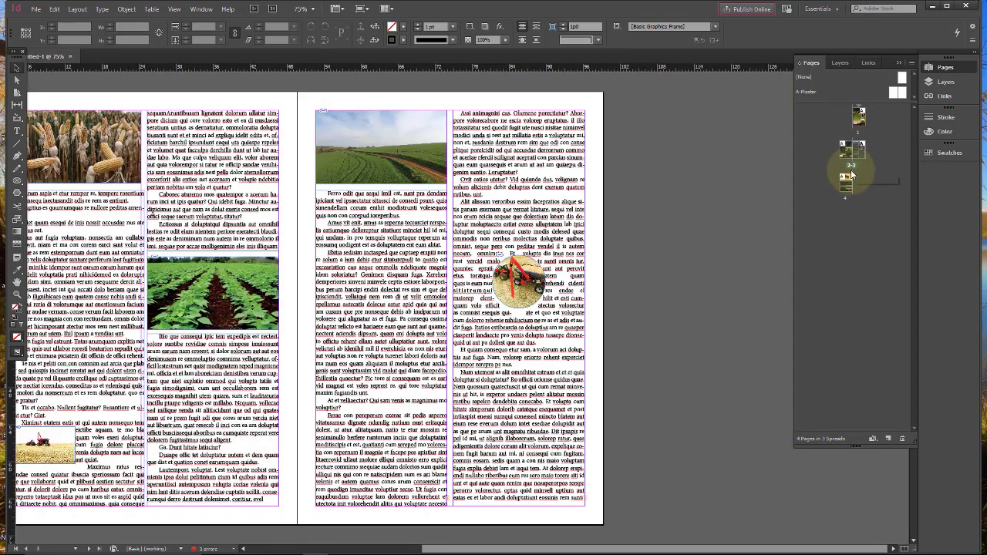
double_click(846, 181)
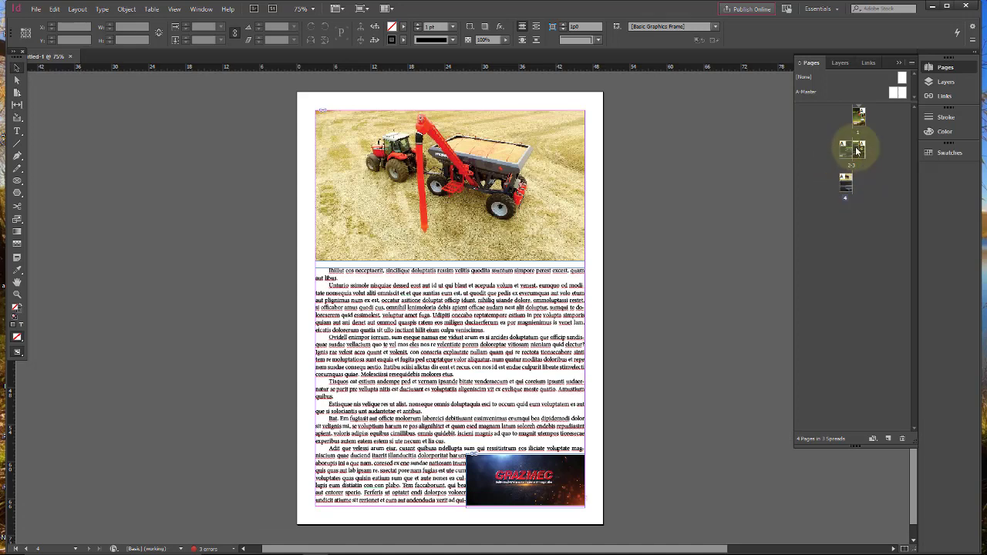
double_click(857, 151)
double_click(858, 117)
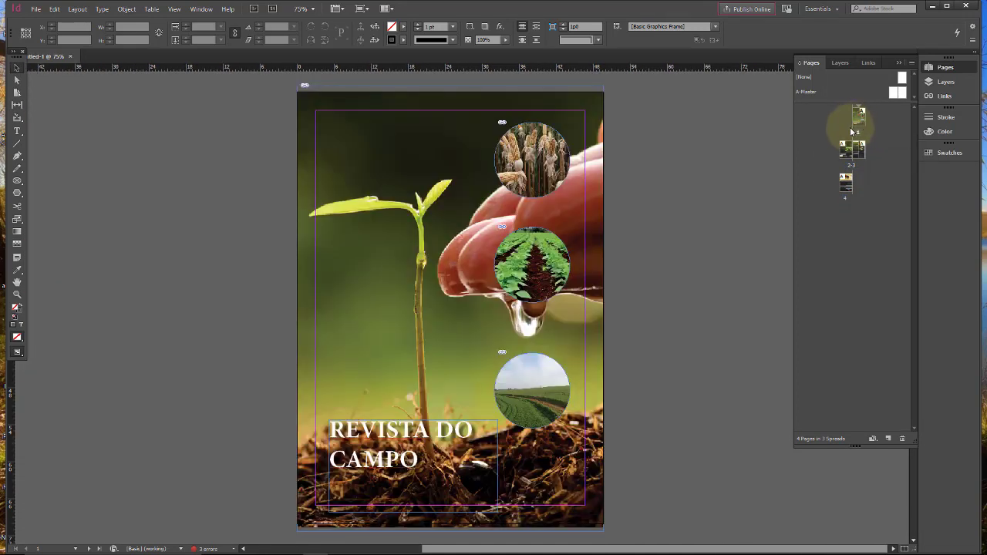
Save the document to the Desktop as REVISTA CURSO INDESIGN in InDesign CC 2017 format.
left_click(35, 10)
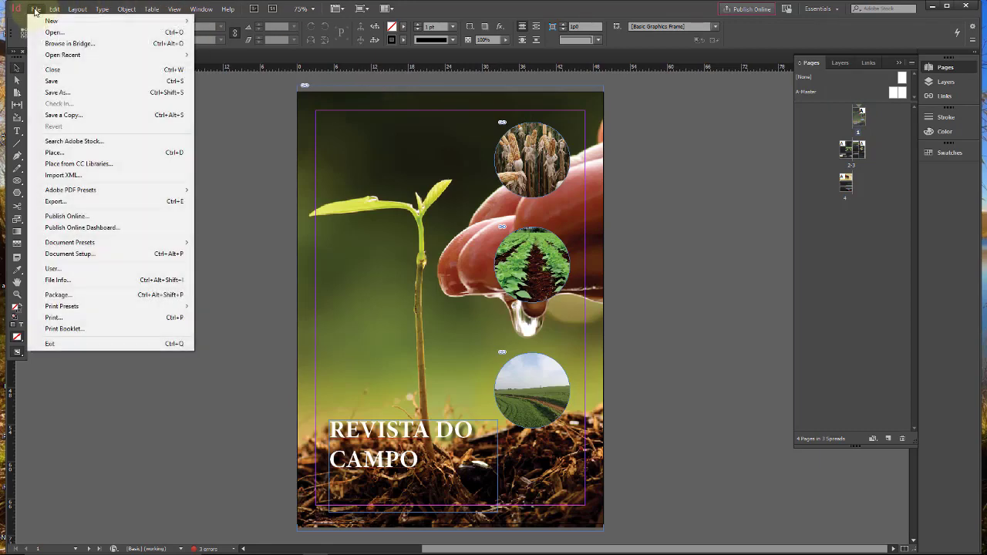
left_click(53, 81)
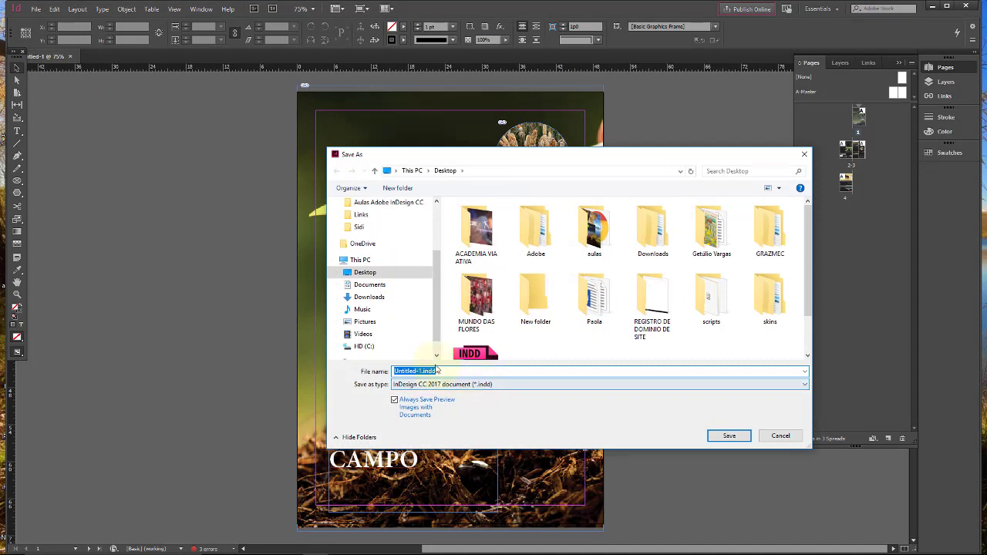
type("RE")
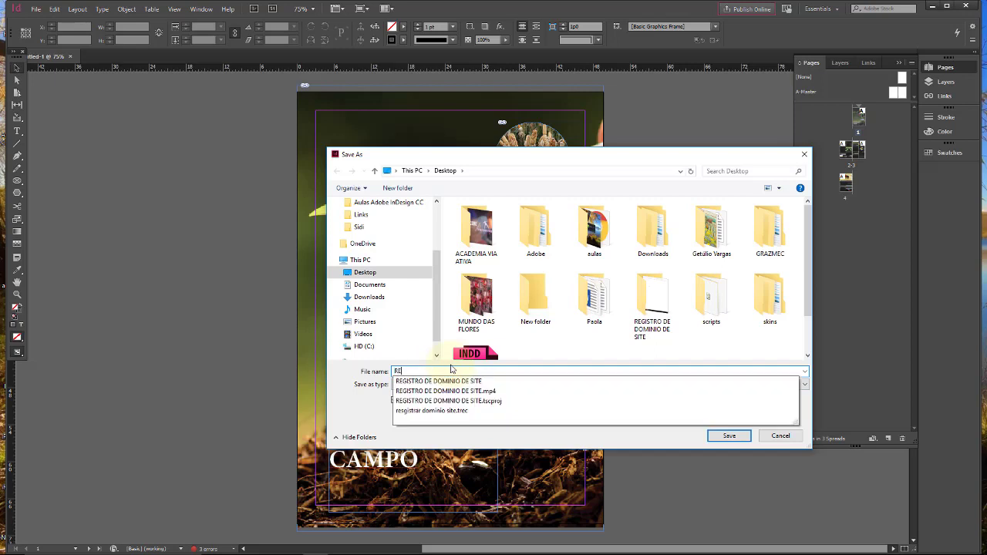
type("VISTA CURSO INDESIGN")
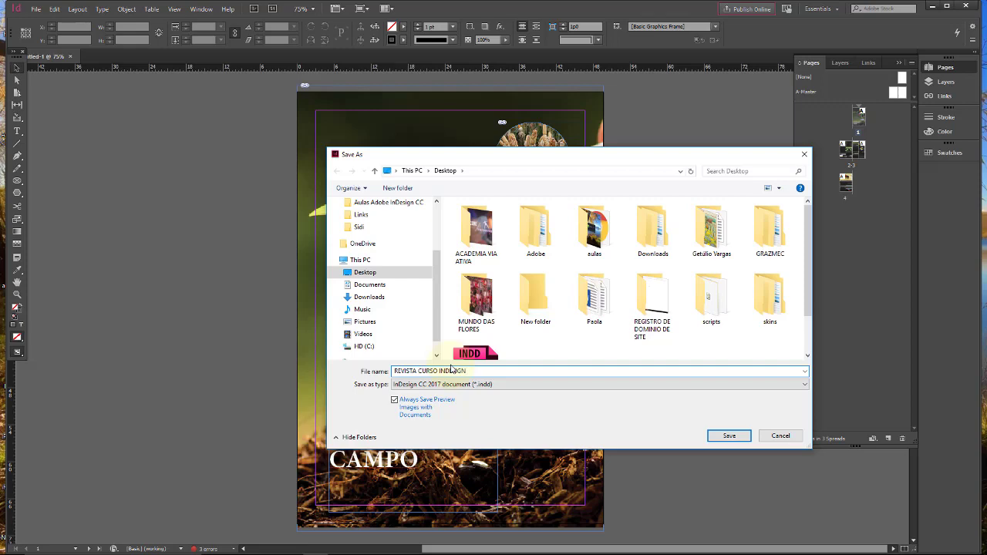
key("Return")
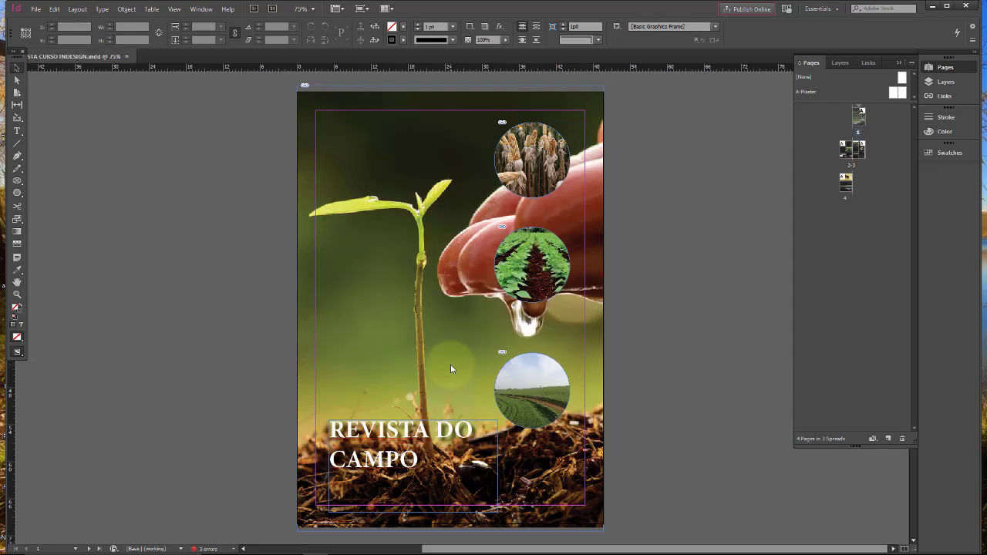